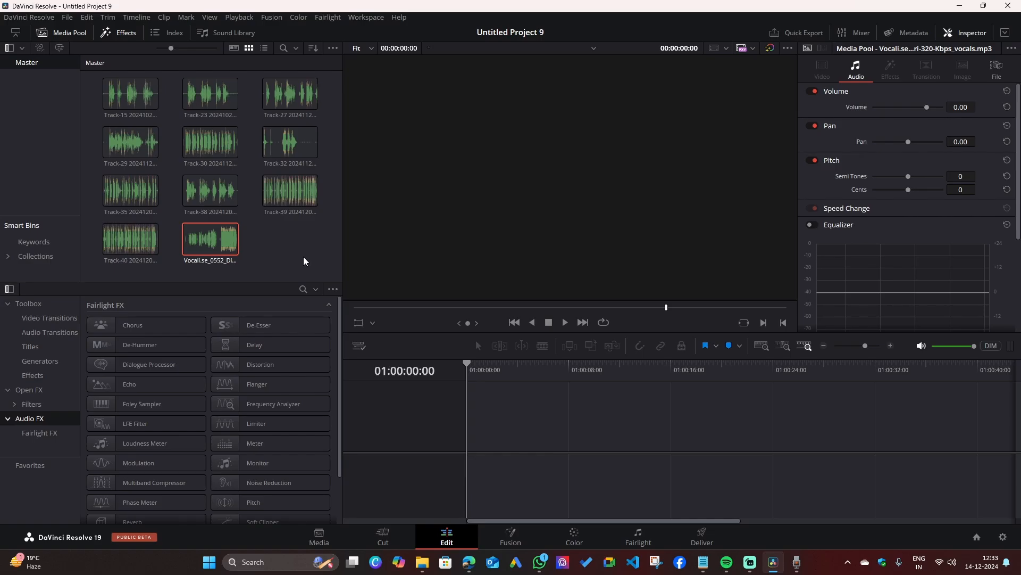
pyautogui.moveTo(110, 245); pyautogui.dragTo(468, 420)
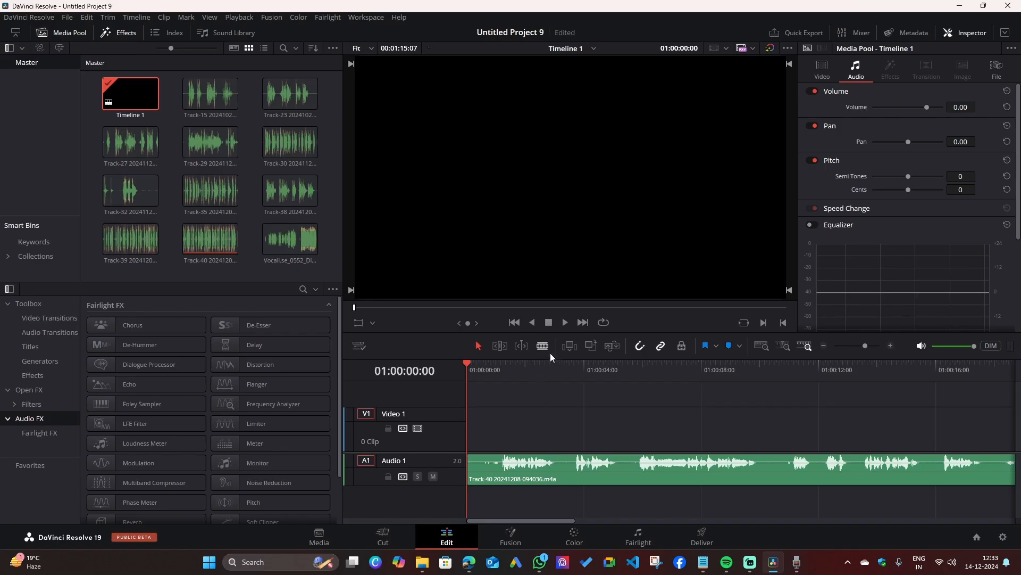
pyautogui.click(943, 474)
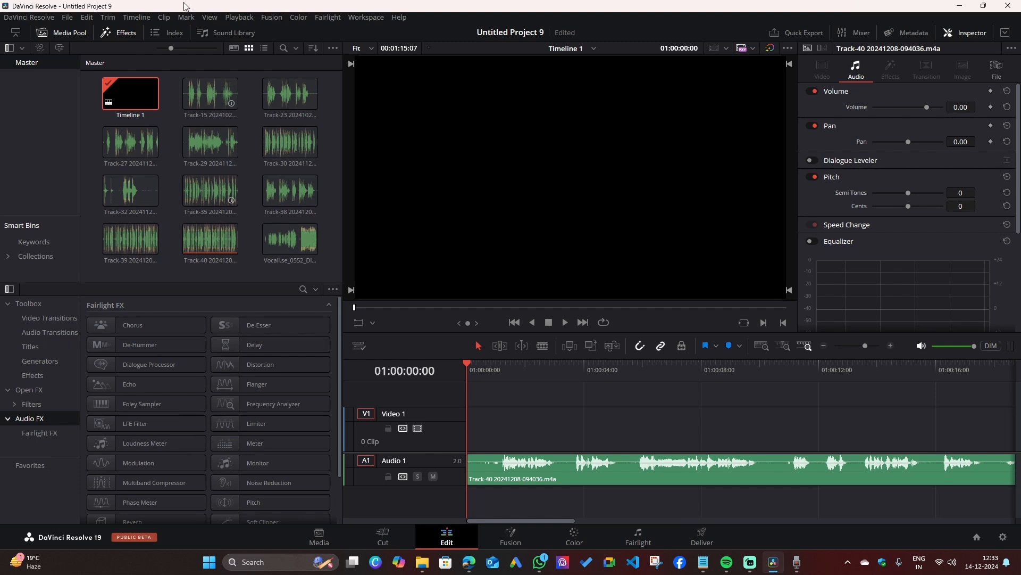
pyautogui.click(113, 36)
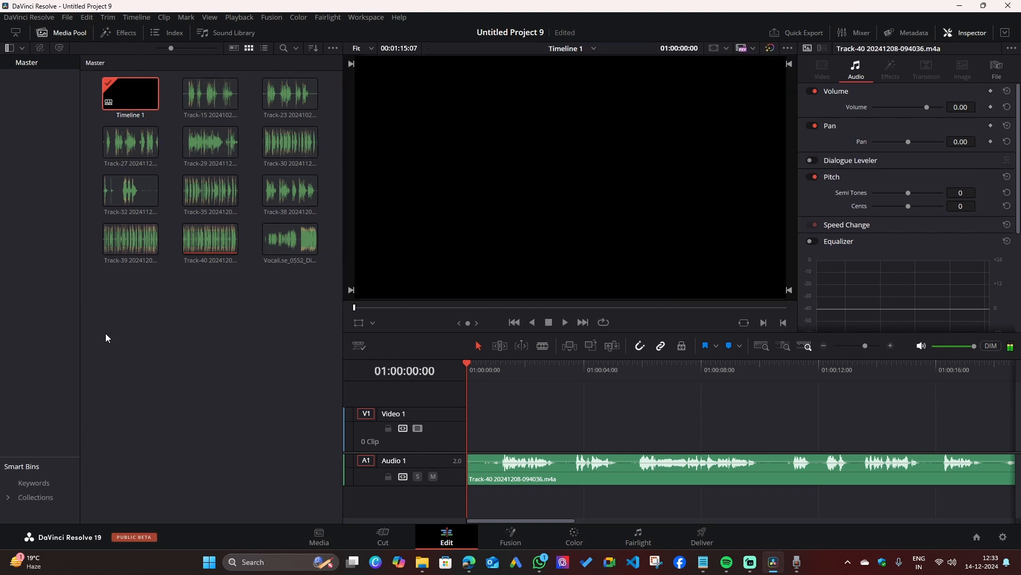
pyautogui.click(119, 33)
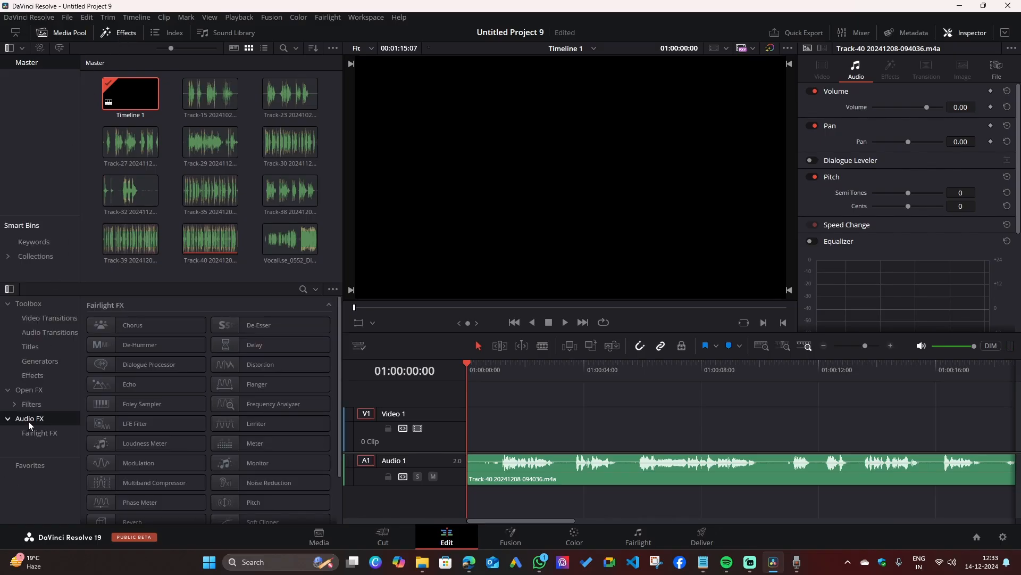
pyautogui.click(33, 435)
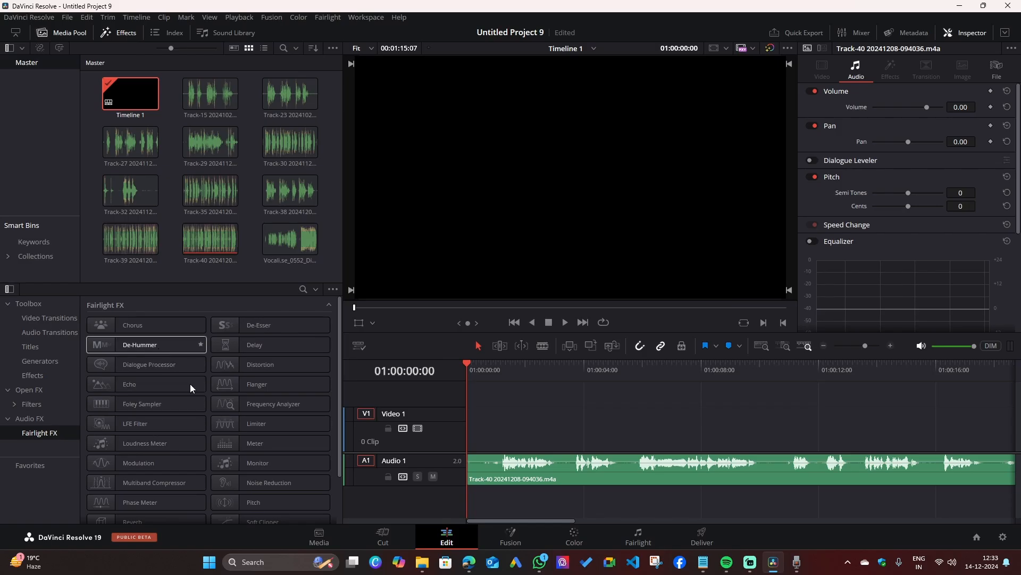
# Listen to the opening of the unprocessed audio clip, then return the playhead to the timeline start.
pyautogui.click(564, 323)
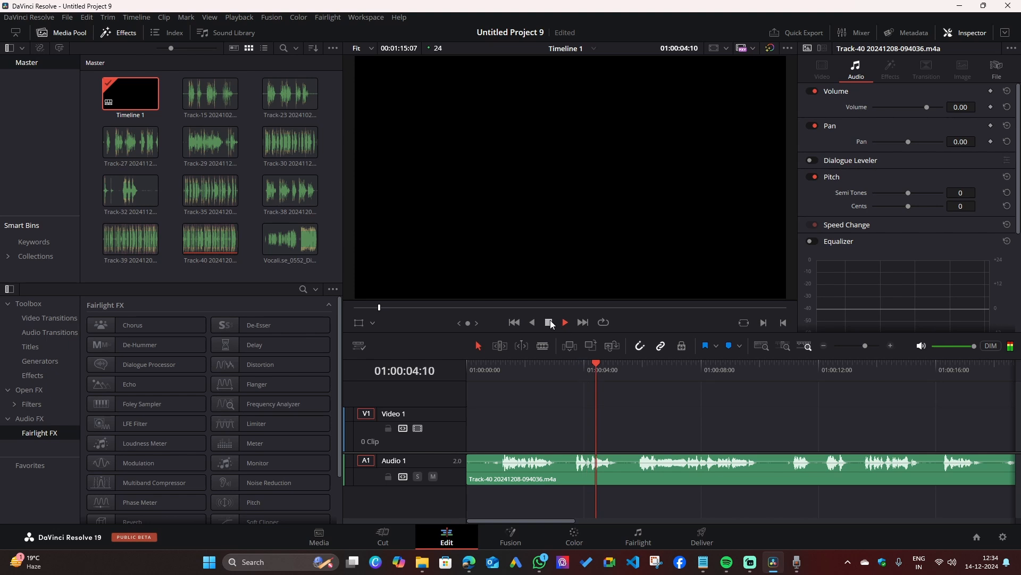
pyautogui.click(549, 322)
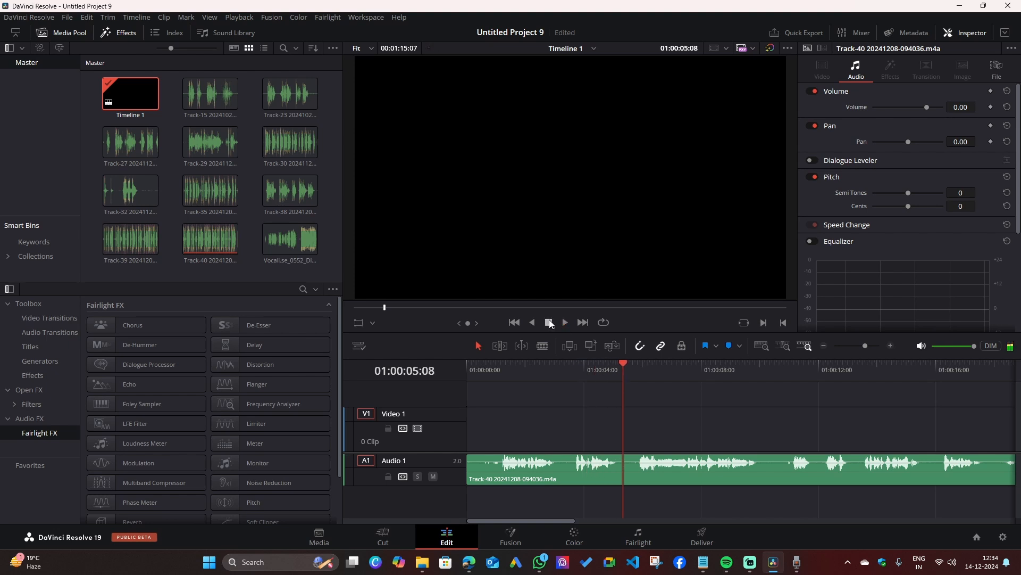
pyautogui.click(622, 363)
pyautogui.moveTo(621, 363); pyautogui.dragTo(403, 404)
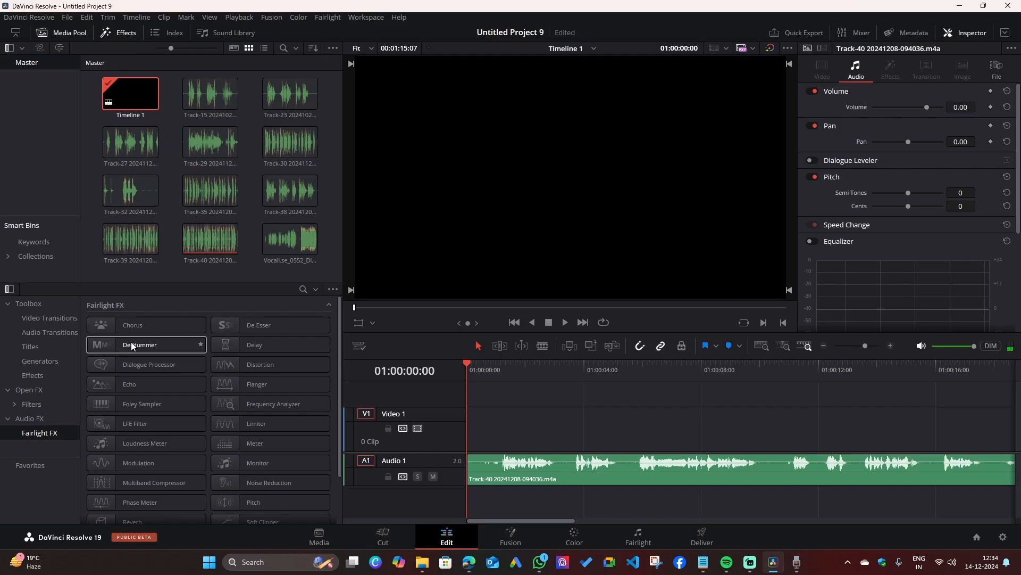
# Apply the De-Hummer effect to the Track-40 clip, save the project, and move the effect window clear of the playback controls.
pyautogui.moveTo(131, 342); pyautogui.dragTo(529, 465)
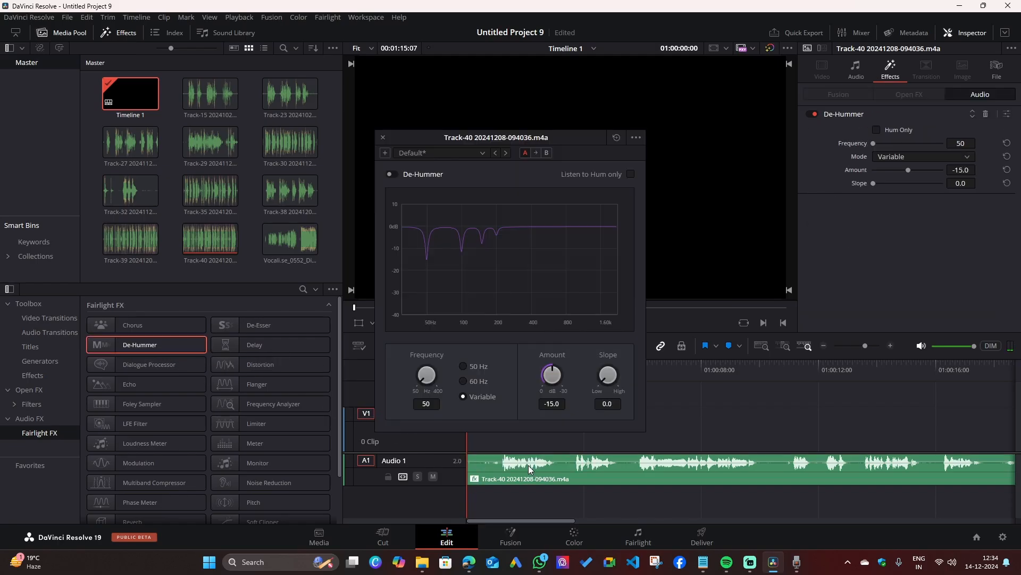
pyautogui.hotkey('ctrl', 's')
pyautogui.moveTo(560, 135); pyautogui.dragTo(368, 104)
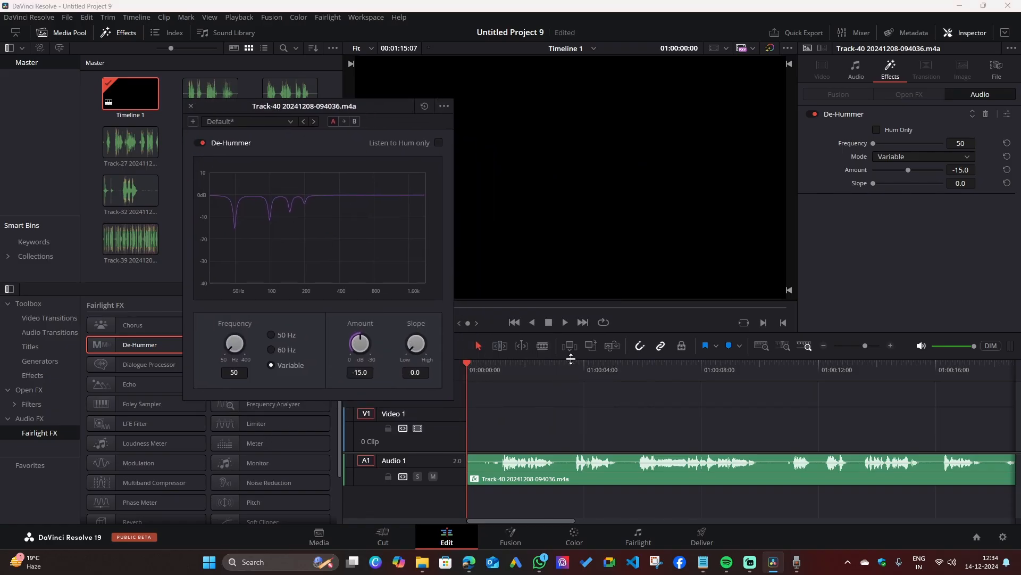
# Raise the De-Hummer frequency to 400 Hz while the clip plays, then stop playback.
pyautogui.click(565, 323)
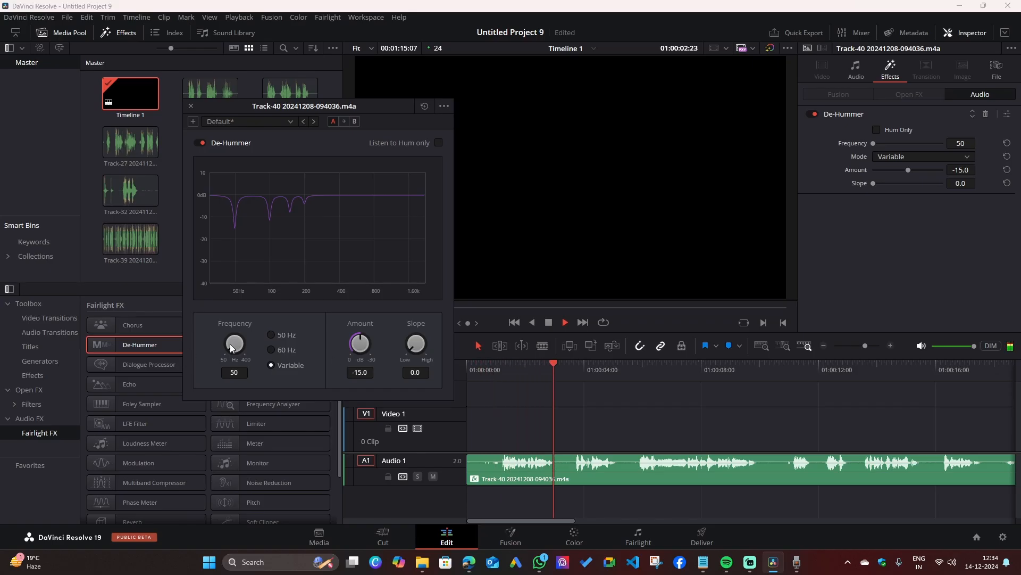
pyautogui.moveTo(230, 343); pyautogui.dragTo(488, 357)
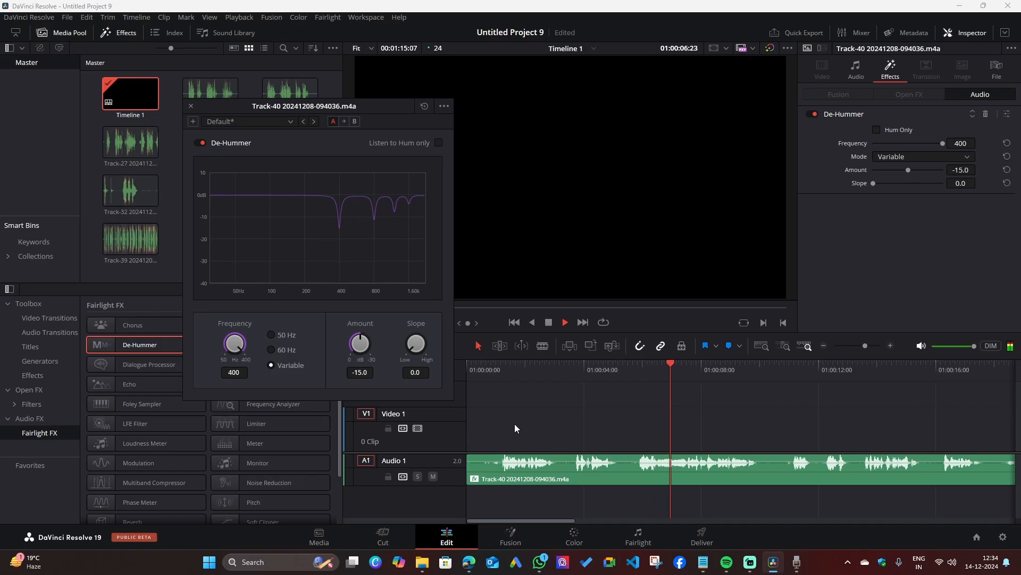
pyautogui.click(548, 325)
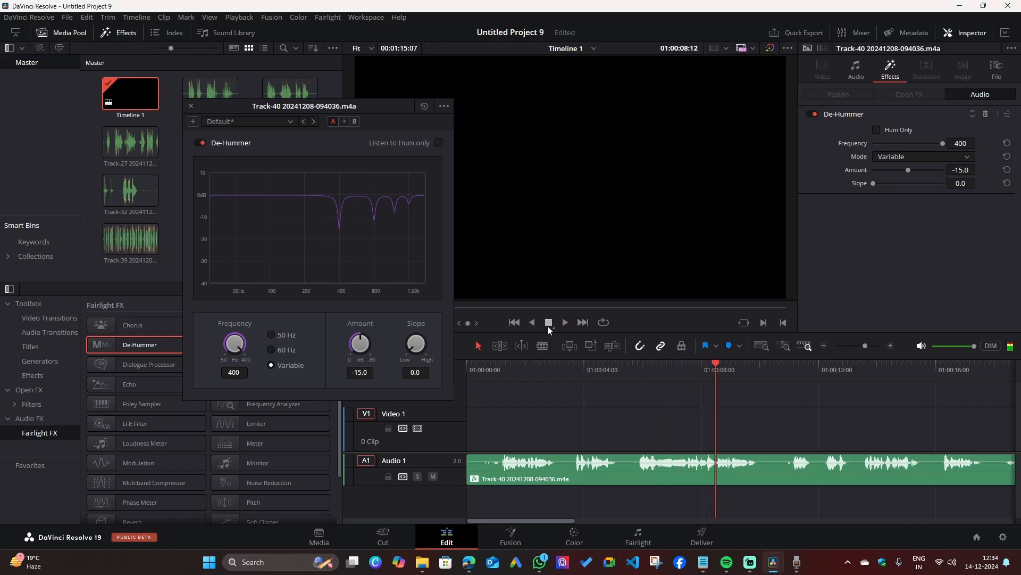
# Set the De-Hummer amount to -30 dB and play the clip from the timeline start.
pyautogui.moveTo(357, 336); pyautogui.dragTo(392, 343)
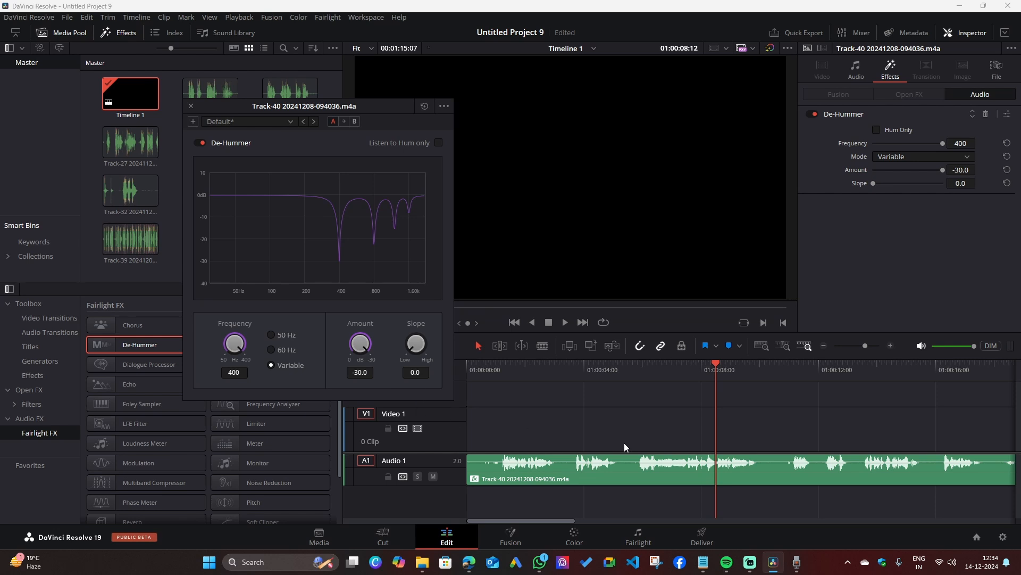
pyautogui.moveTo(718, 366); pyautogui.dragTo(467, 366)
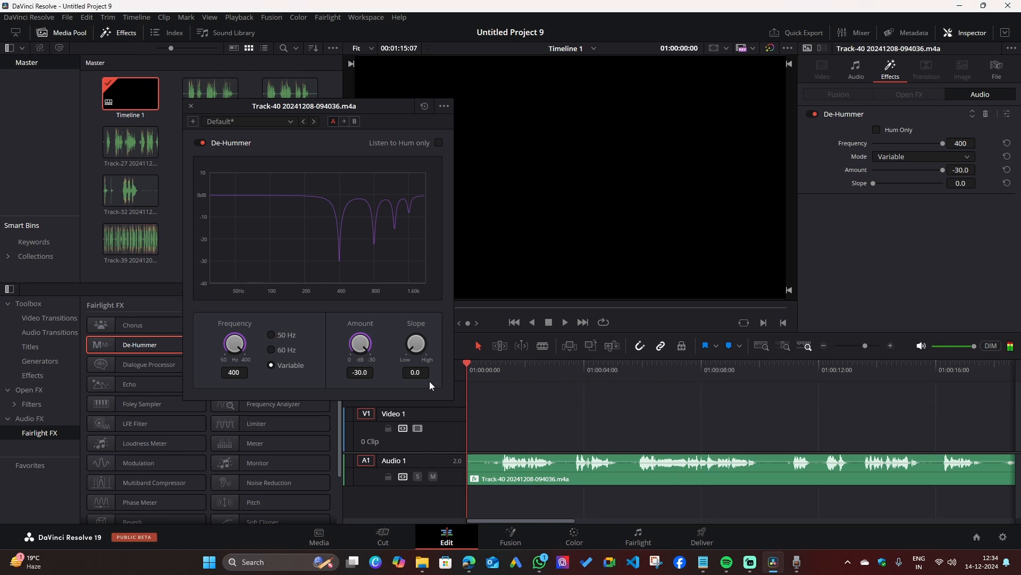
pyautogui.click(566, 324)
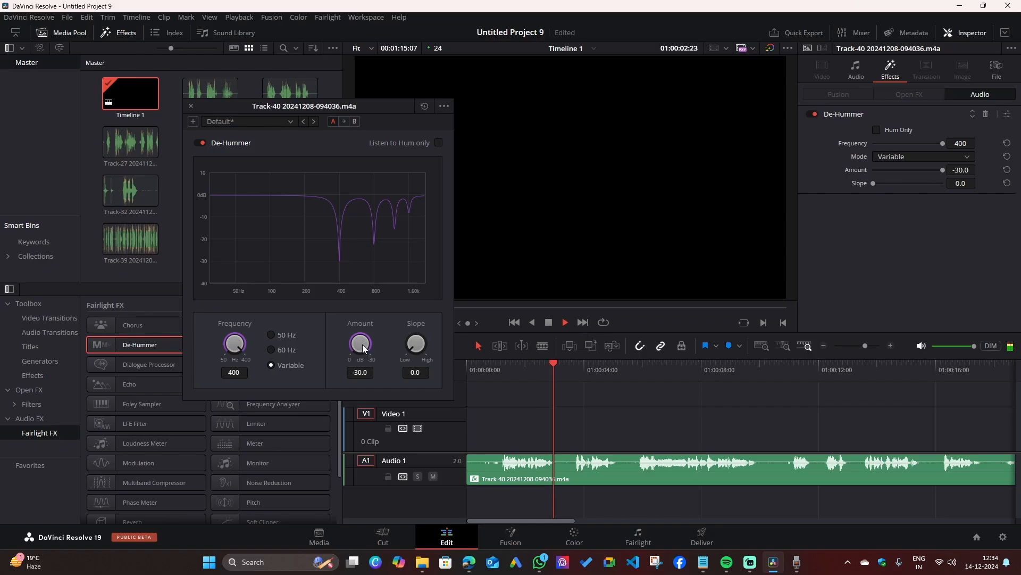
pyautogui.moveTo(359, 345); pyautogui.dragTo(395, 356)
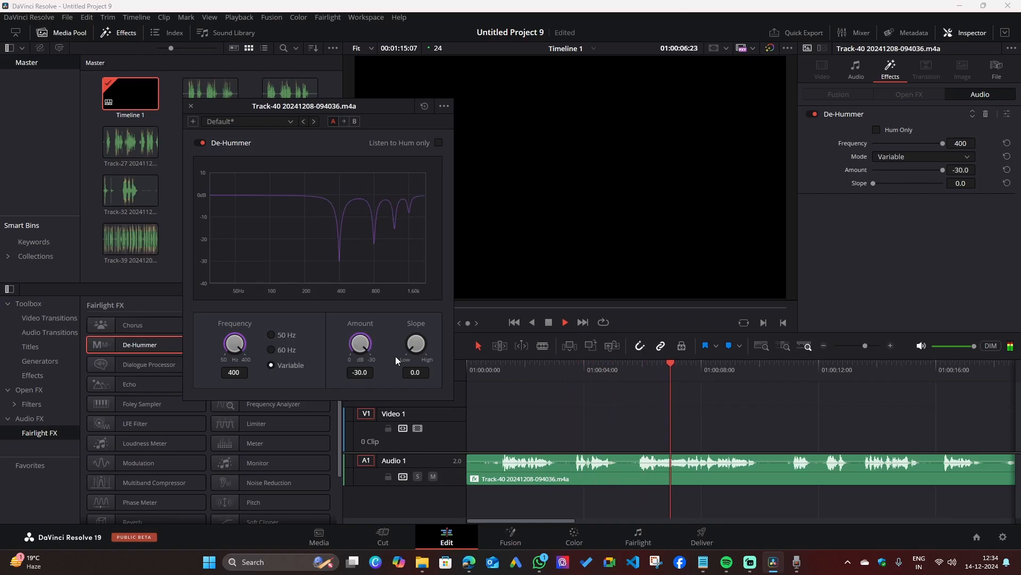
# Compare the playing audio with De-Hummer bypassed and re-enabled, then return to the timeline start and close the effect window.
pyautogui.click(199, 143)
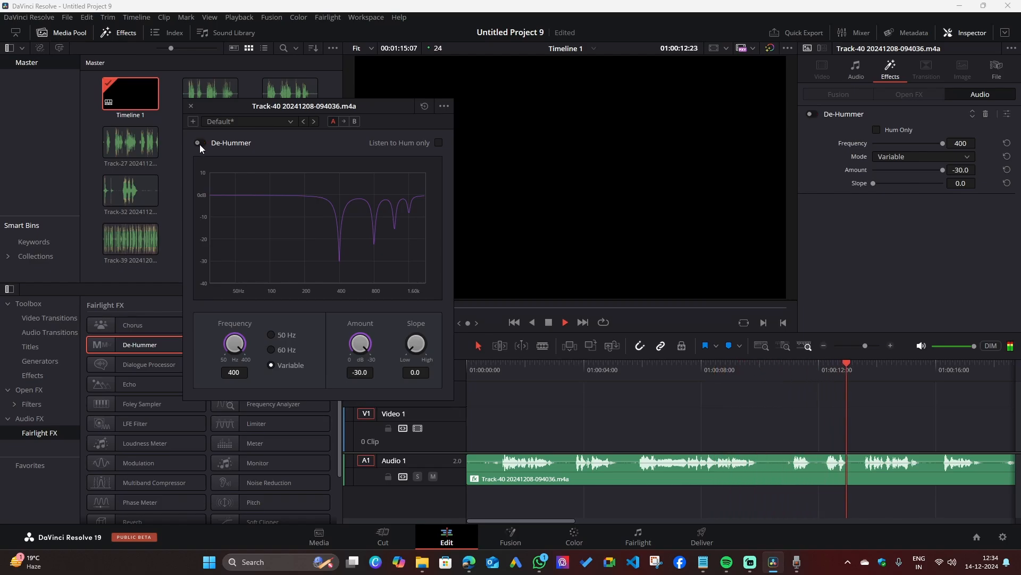
pyautogui.click(201, 144)
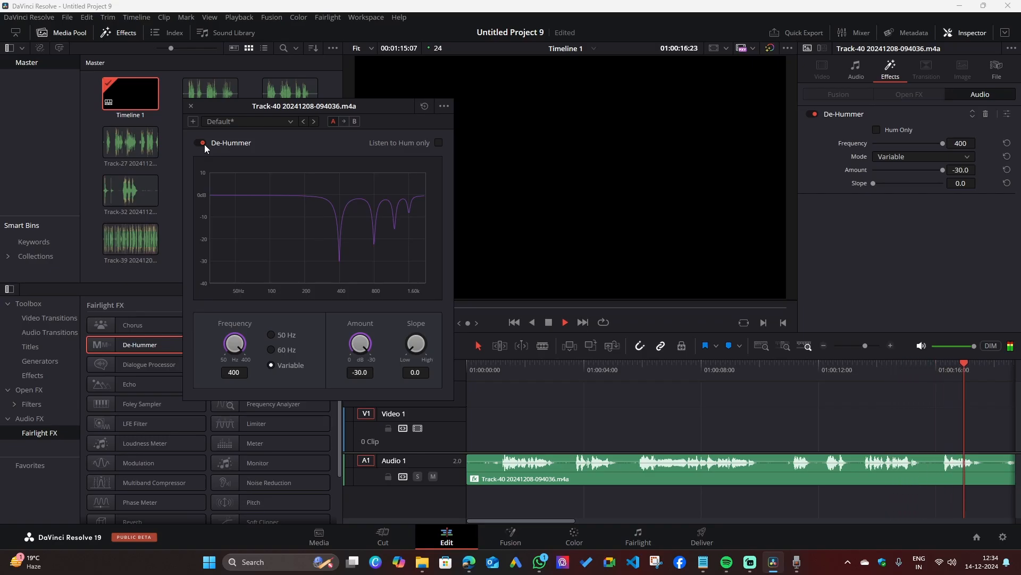
pyautogui.click(548, 322)
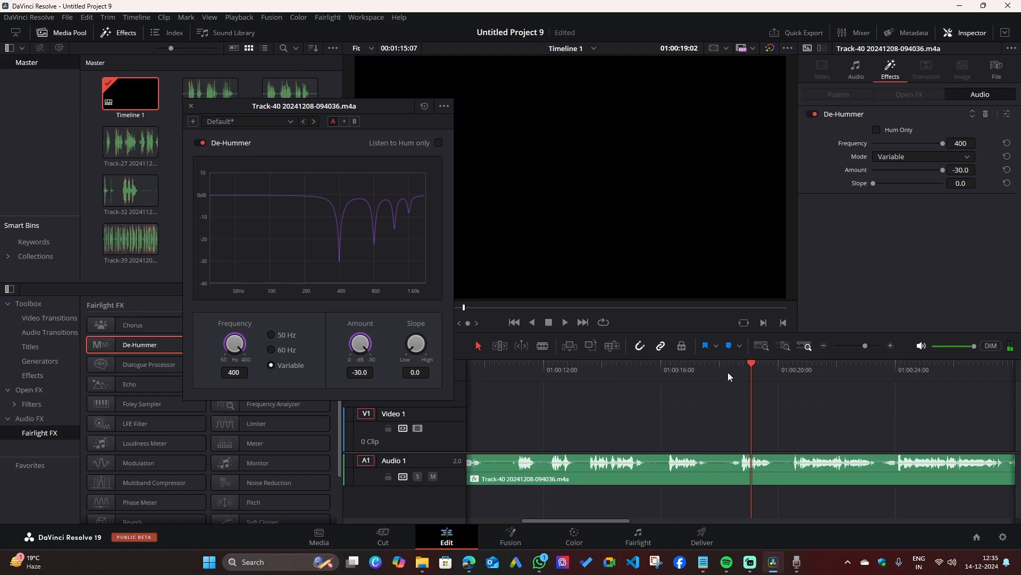
pyautogui.moveTo(750, 361); pyautogui.dragTo(363, 382)
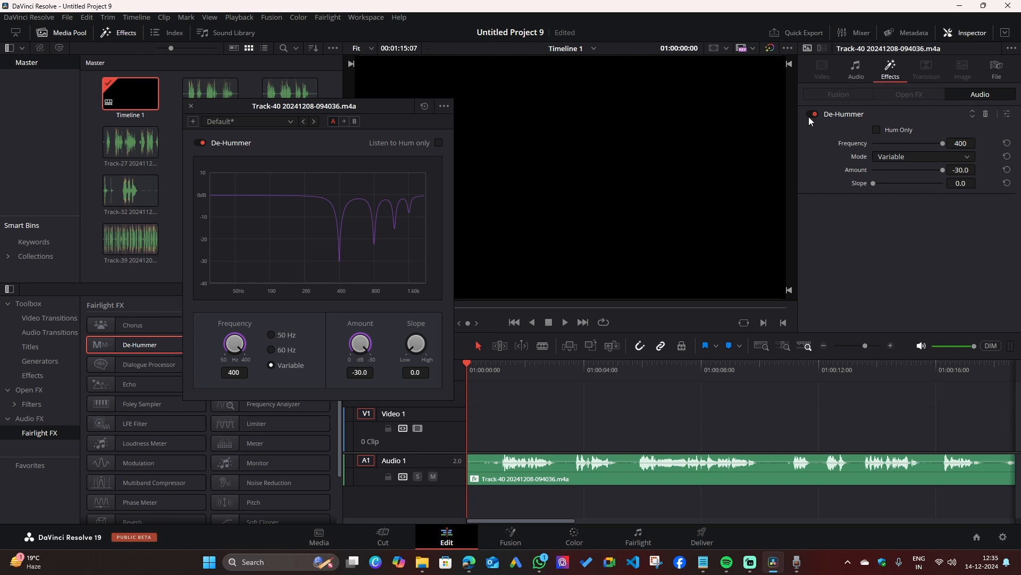
pyautogui.click(191, 107)
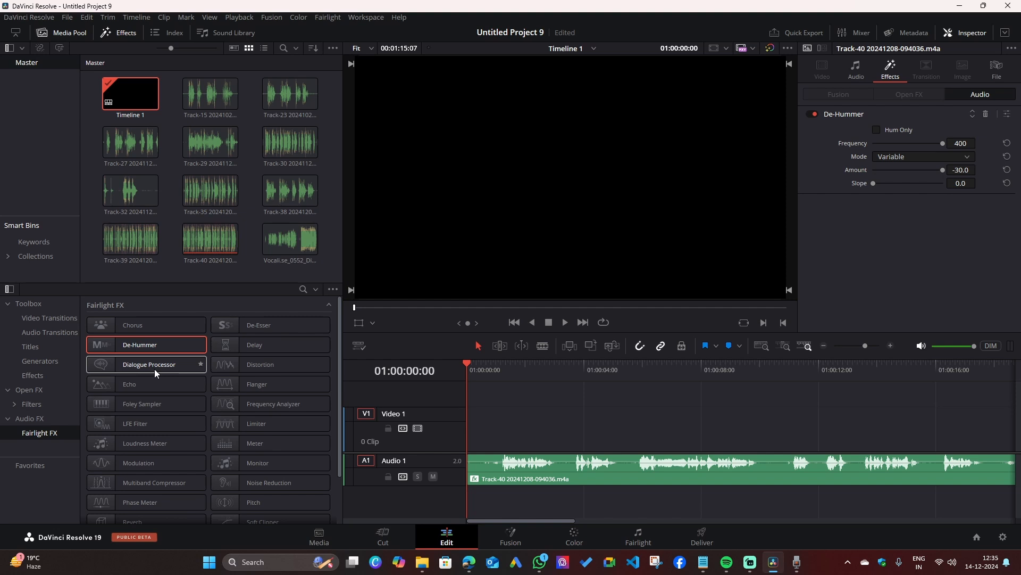
# Apply the Dialogue Processor to the Track-40 clip with the Male VO preset and close its window.
pyautogui.moveTo(122, 366); pyautogui.dragTo(566, 474)
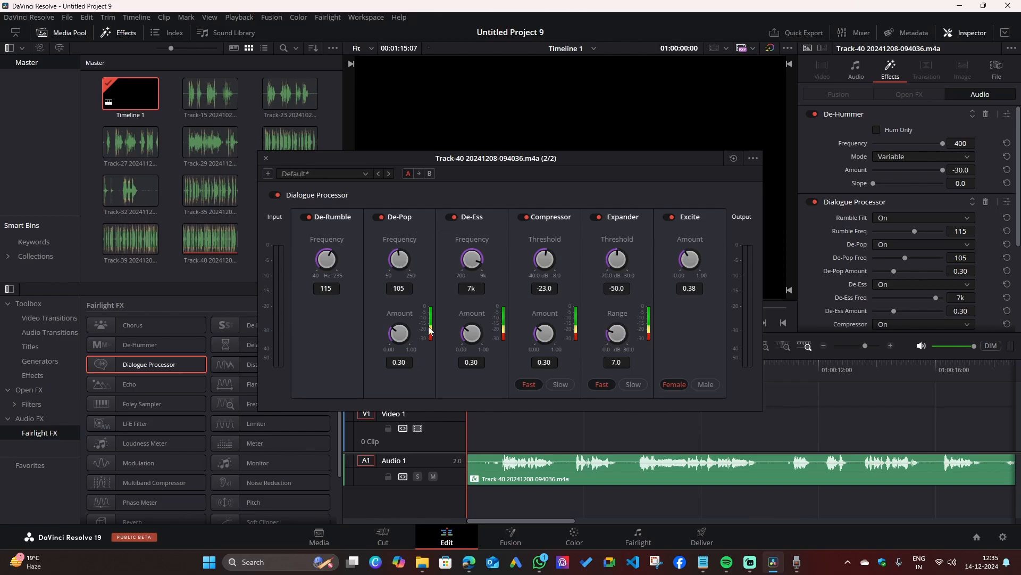
pyautogui.click(349, 174)
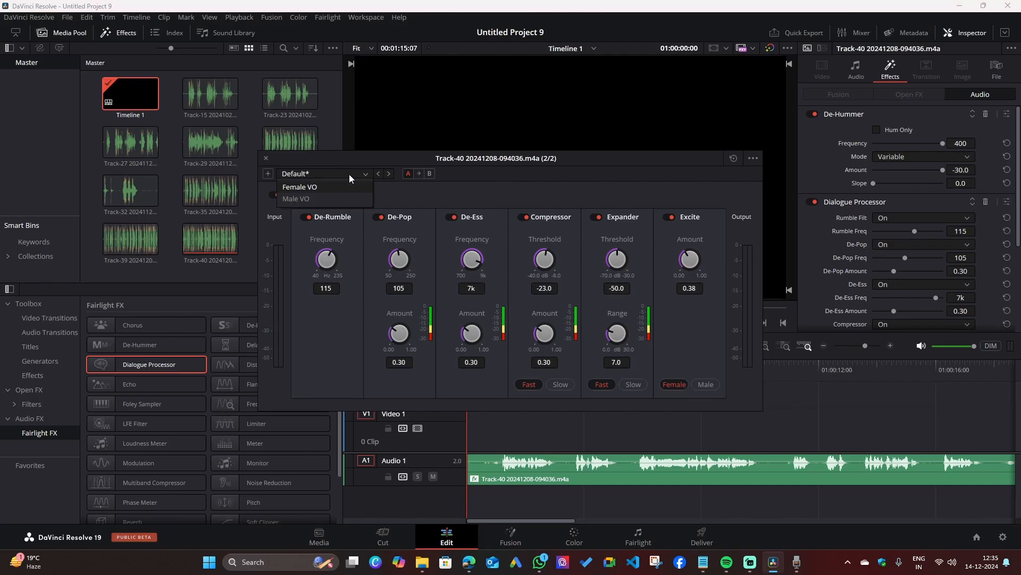
pyautogui.click(299, 200)
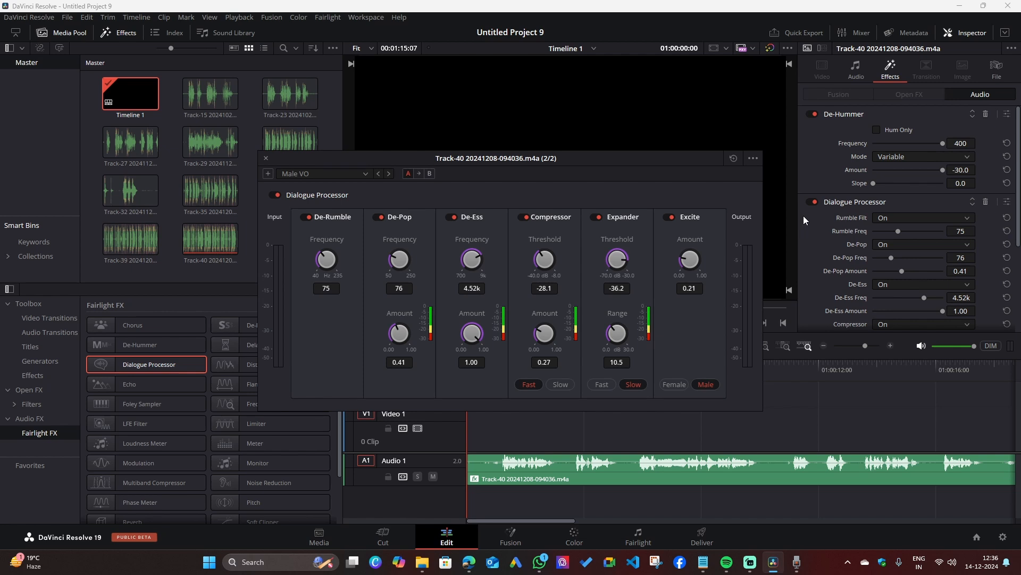
pyautogui.click(266, 158)
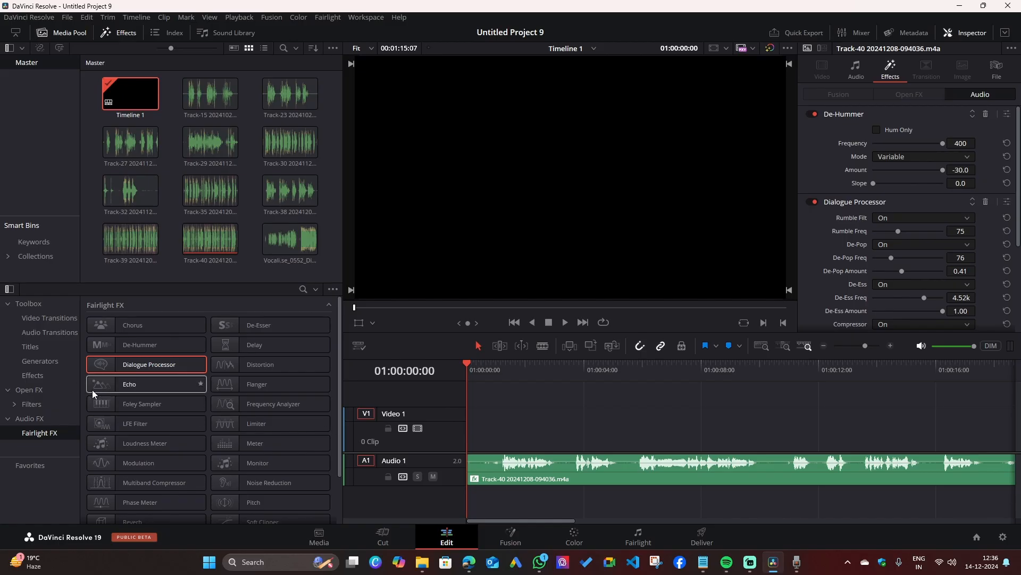
# Add the Echo effect to the Track-40 clip and switch off the Dialogue Processor.
pyautogui.moveTo(100, 385); pyautogui.dragTo(517, 477)
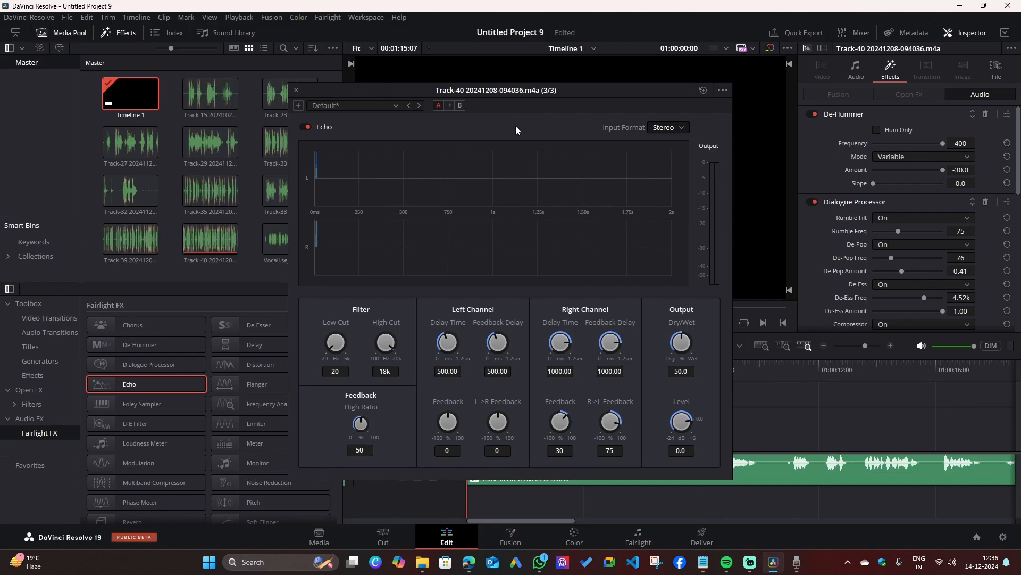
pyautogui.click(349, 105)
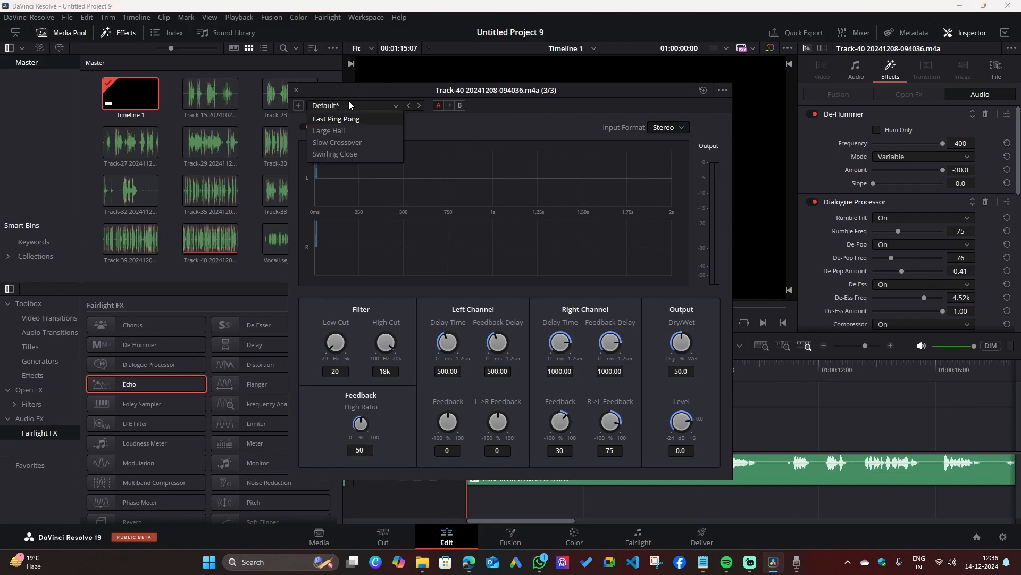
pyautogui.click(349, 101)
pyautogui.moveTo(565, 91); pyautogui.dragTo(245, 86)
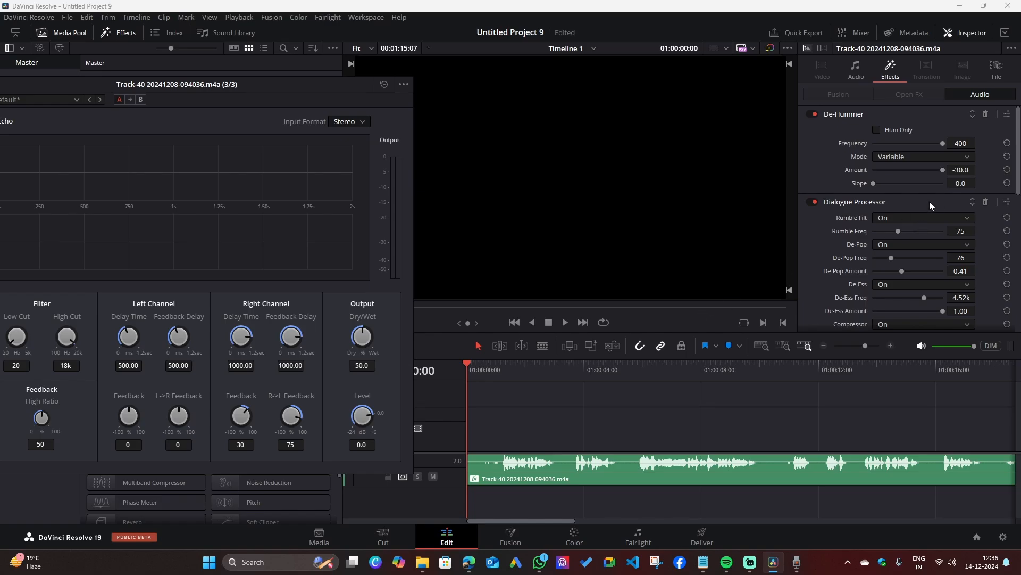
pyautogui.click(815, 202)
pyautogui.moveTo(160, 81); pyautogui.dragTo(261, 84)
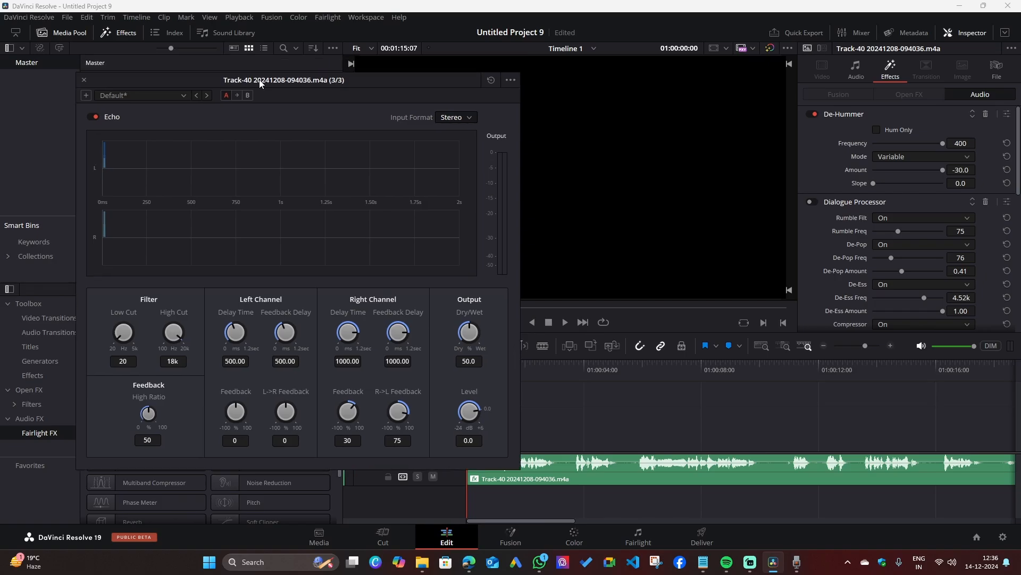
# Audition the default echo from the timeline start and switch the Echo effect to the Large Hall preset.
pyautogui.click(565, 322)
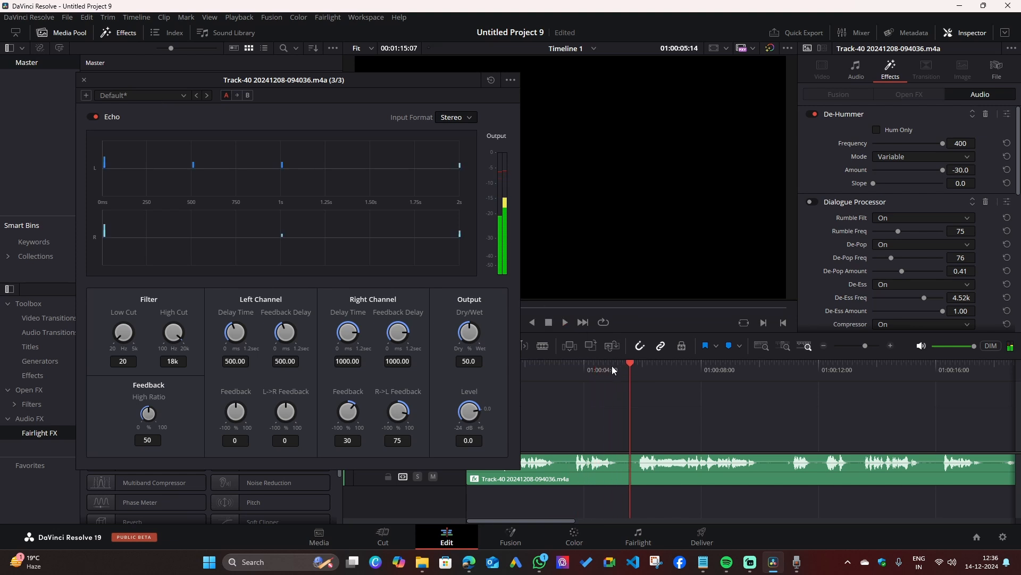
pyautogui.moveTo(633, 365); pyautogui.dragTo(370, 387)
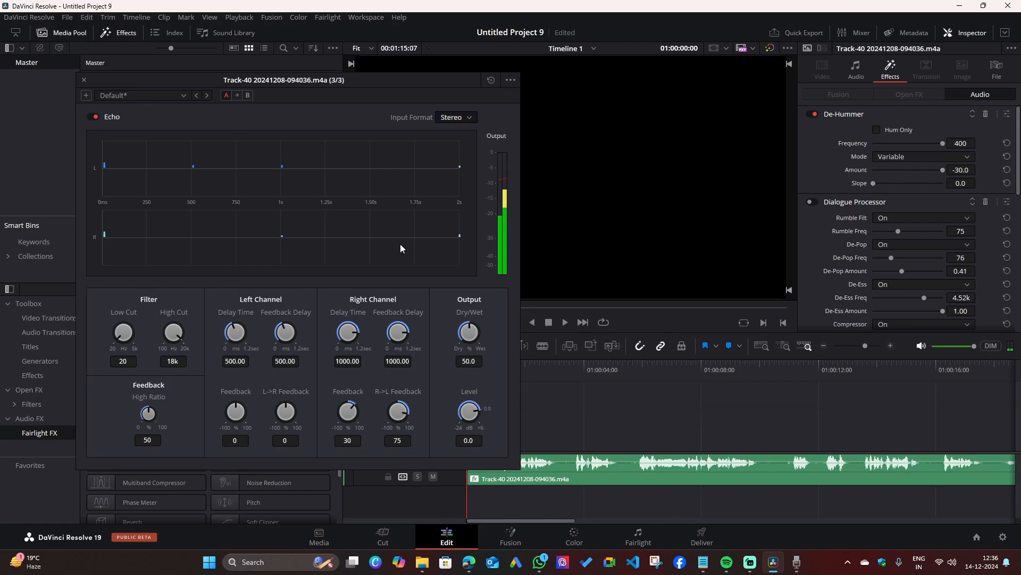
pyautogui.click(566, 323)
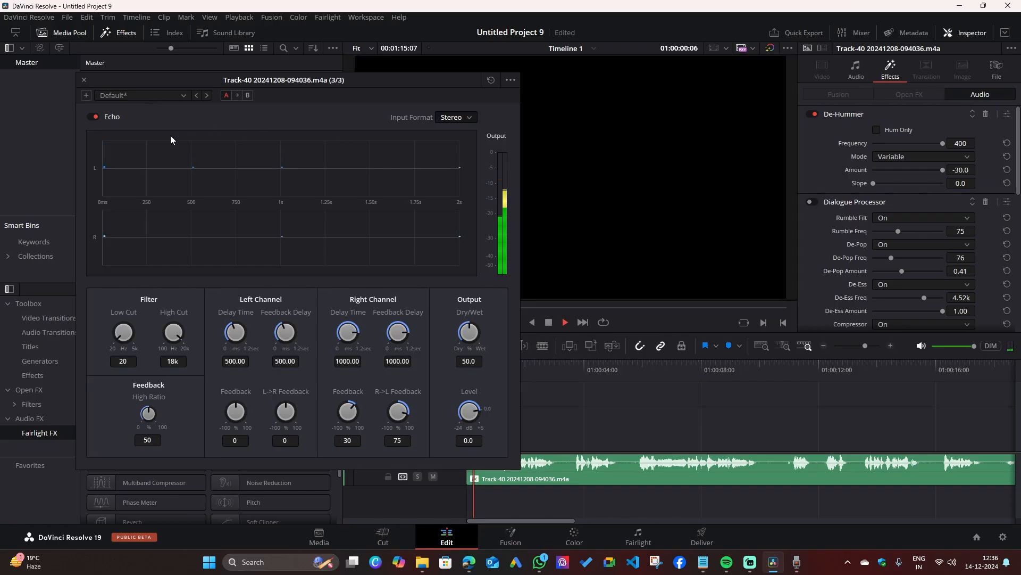
pyautogui.click(136, 95)
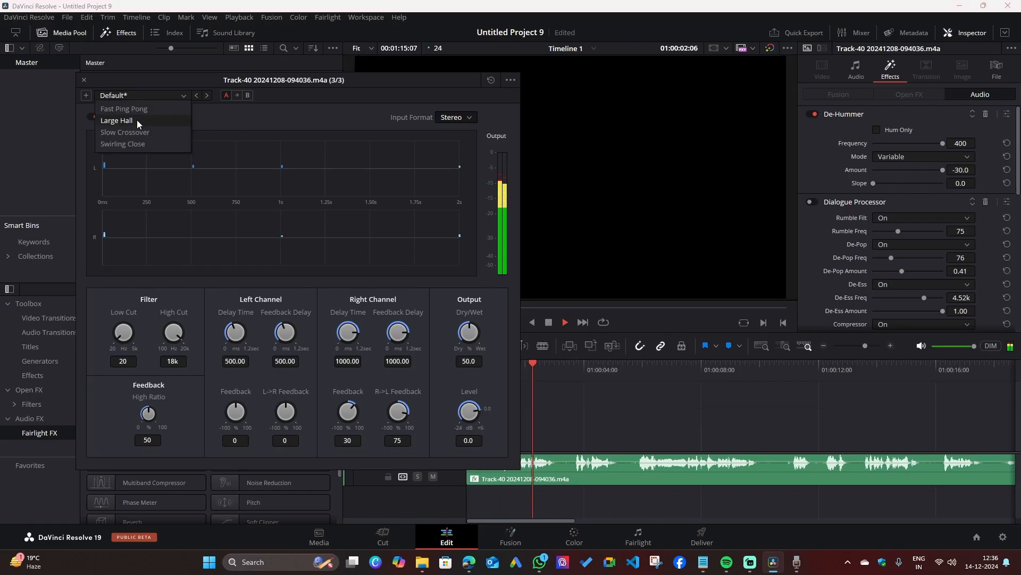
pyautogui.click(136, 119)
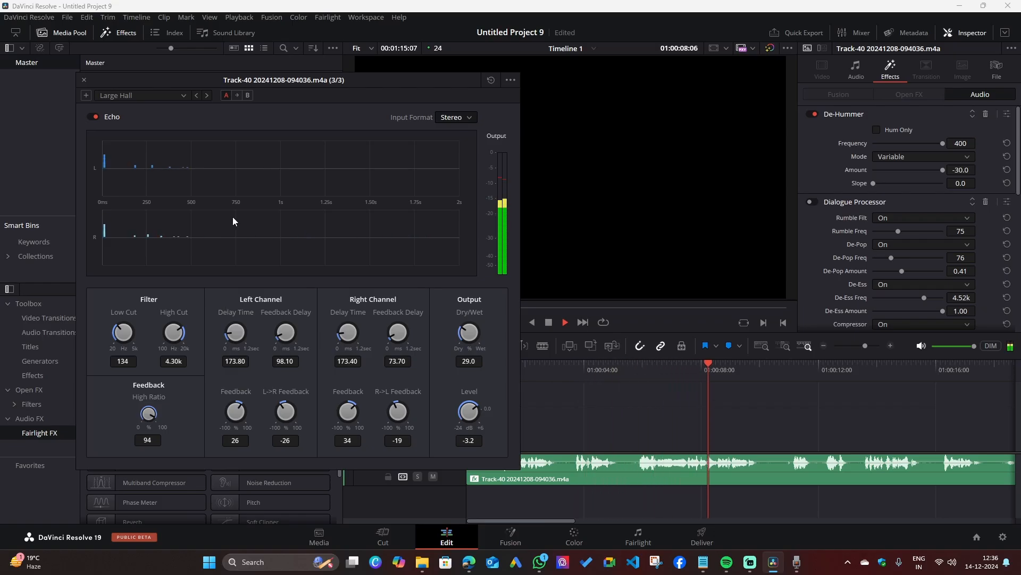
# Audition the Echo presets Slow Crossover and Swirling Close during playback, then close the effect window and stop playback.
pyautogui.click(181, 96)
pyautogui.click(128, 132)
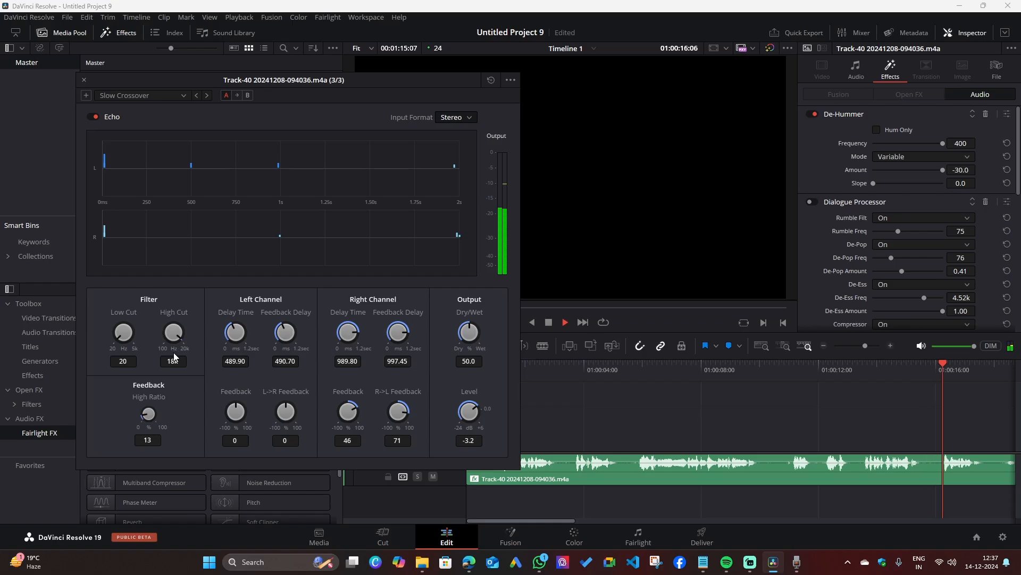
pyautogui.click(139, 97)
pyautogui.click(128, 146)
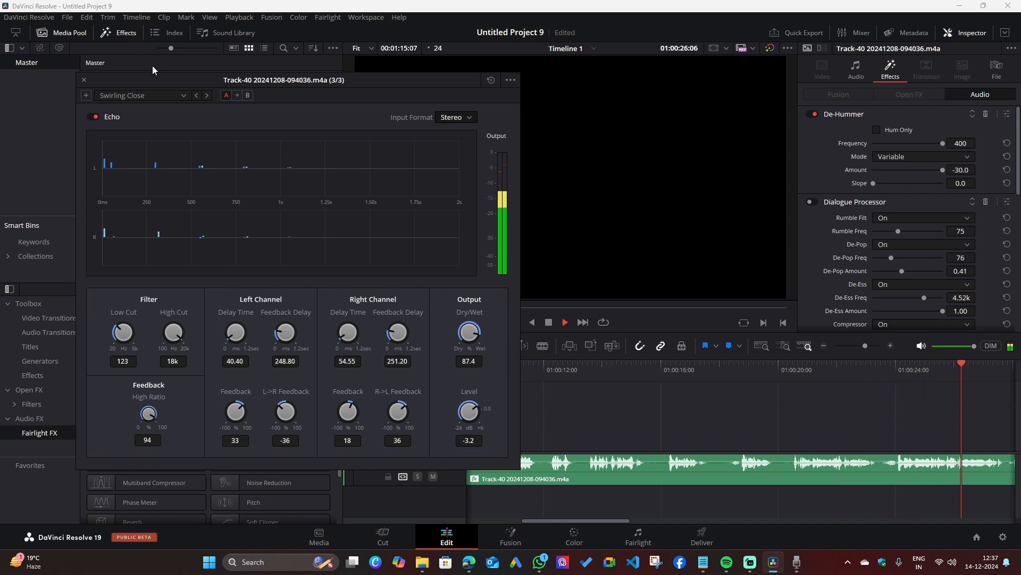
pyautogui.click(83, 80)
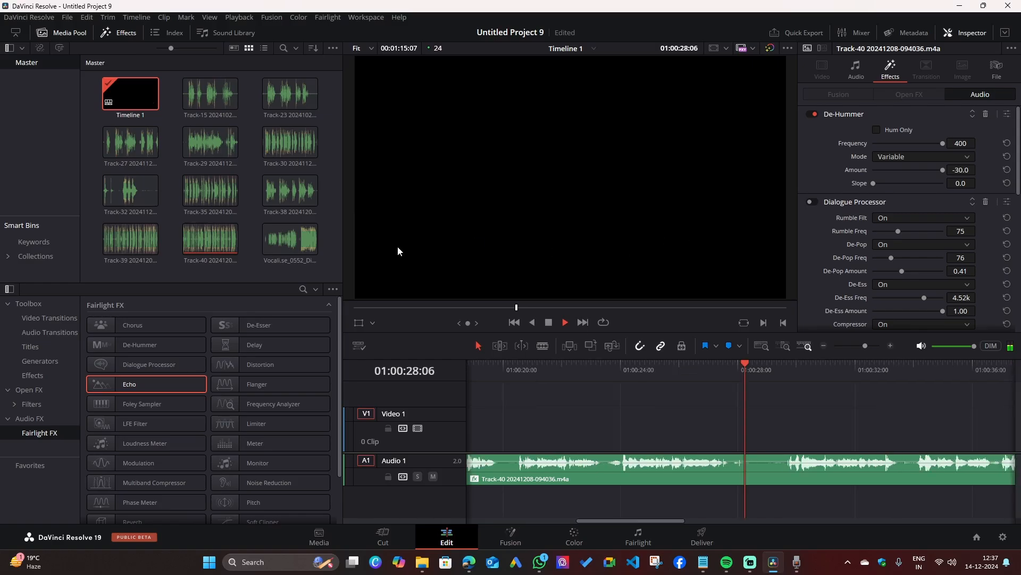
pyautogui.click(548, 323)
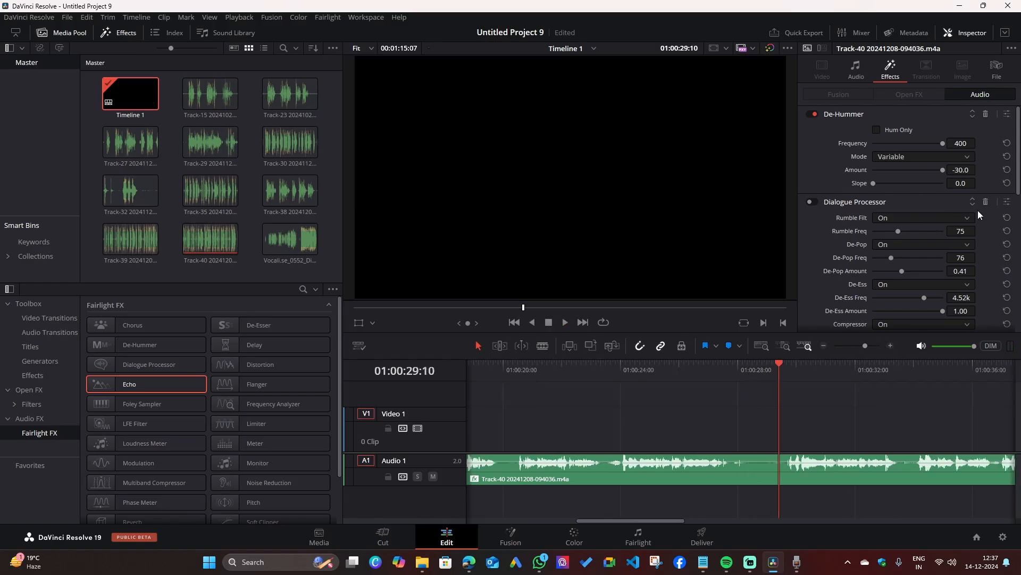
# Remove the Echo effect from the Track-40 clip, then add Modulation with default settings and close its window.
pyautogui.scroll(-6, 982, 225)
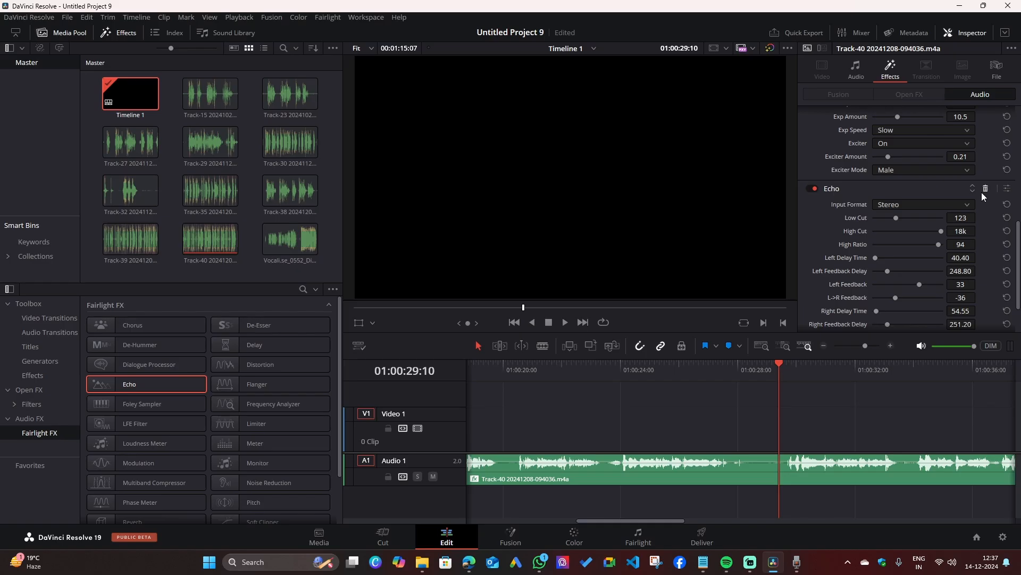
pyautogui.scroll(4, 983, 197)
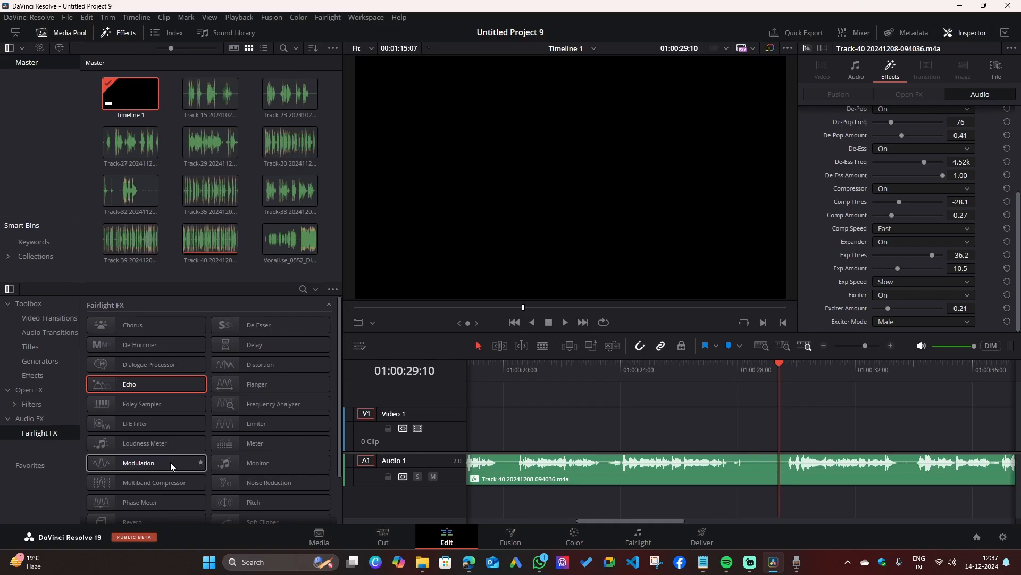
pyautogui.moveTo(170, 462); pyautogui.dragTo(565, 465)
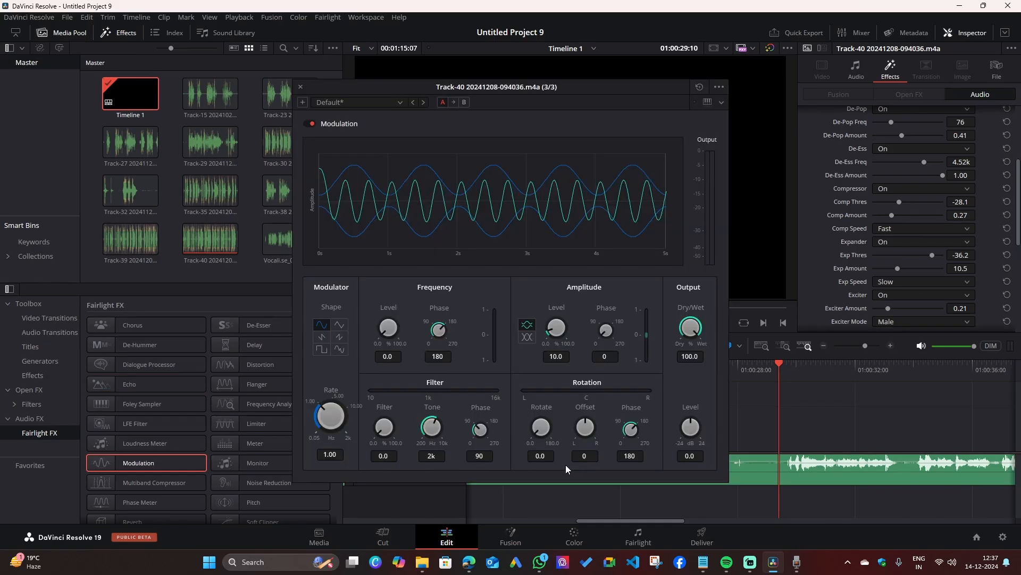
pyautogui.click(299, 86)
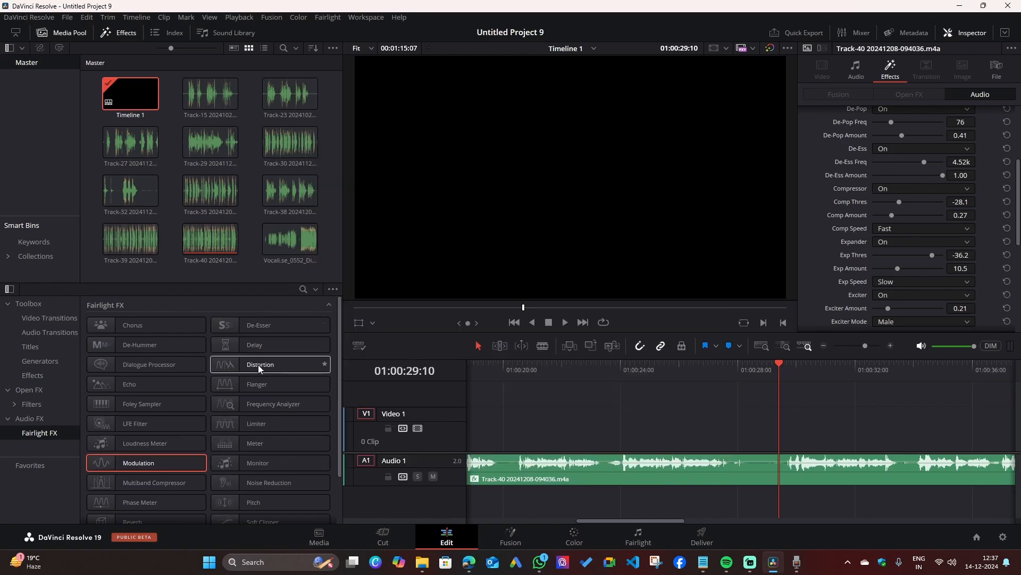
# Add the Distortion effect to the Track-40 clip and play its default sound from the timeline start.
pyautogui.moveTo(259, 367); pyautogui.dragTo(580, 479)
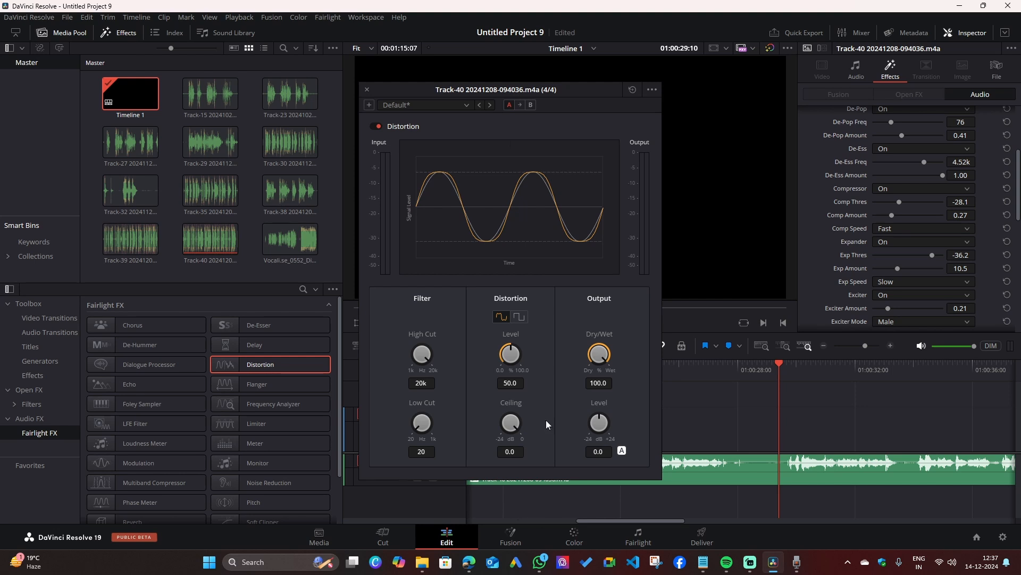
pyautogui.click(459, 108)
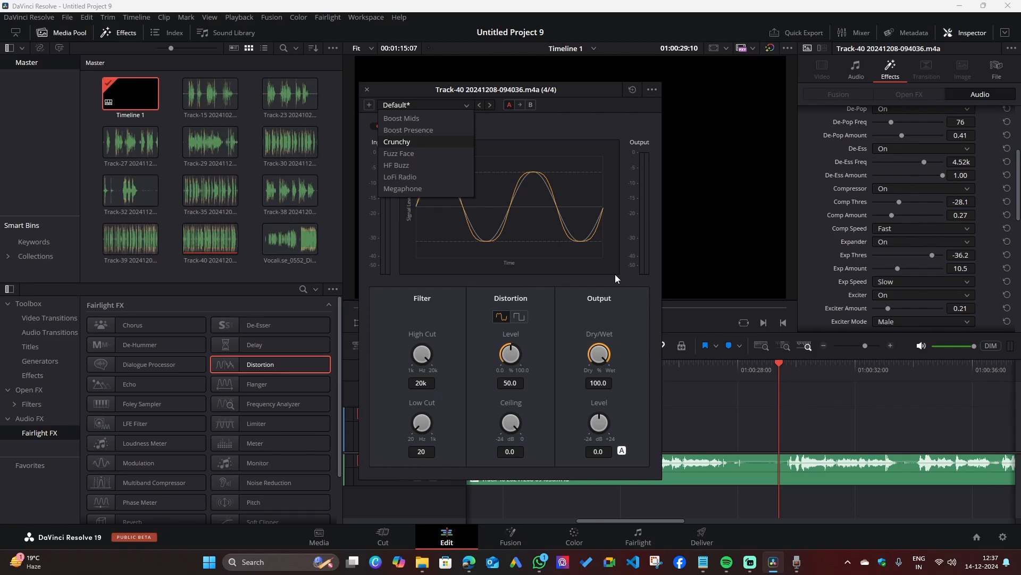
pyautogui.click(778, 362)
pyautogui.press('Home')
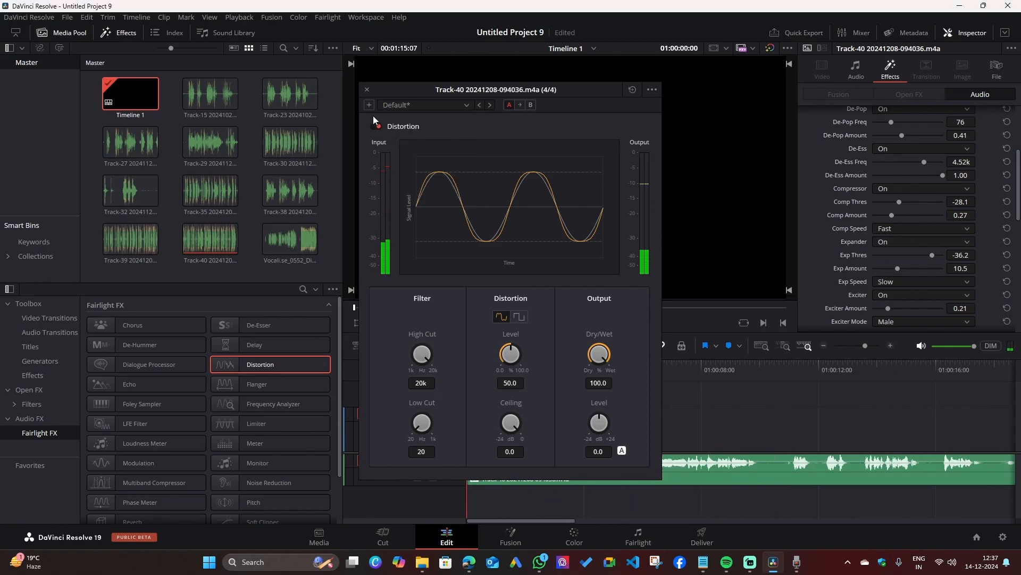
pyautogui.moveTo(586, 93); pyautogui.dragTo(340, 62)
pyautogui.click(566, 322)
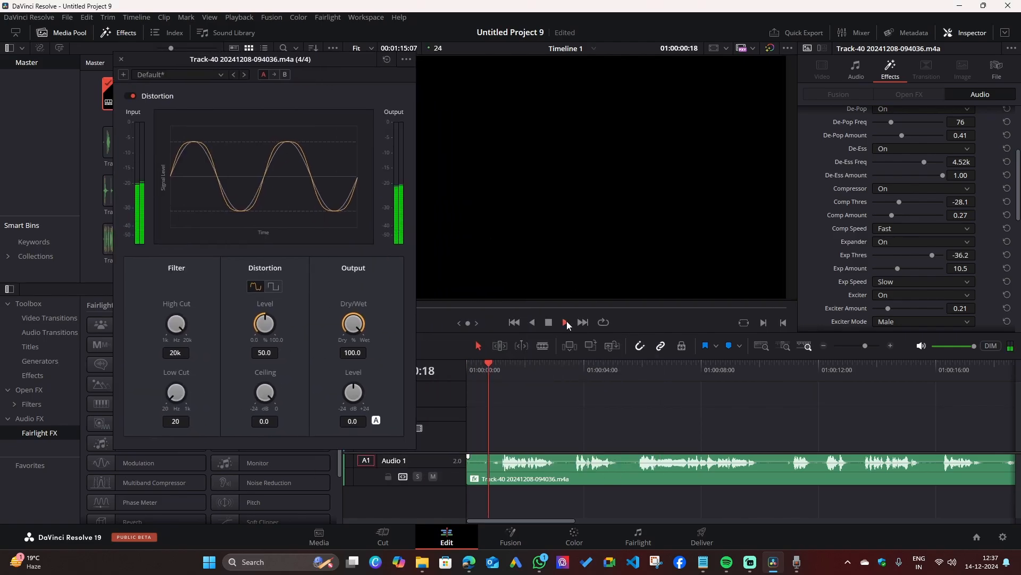
# Audition the Distortion presets Boost Presence, HF Buzz, LoFi Radio and Megaphone while the clip plays.
pyautogui.click(196, 76)
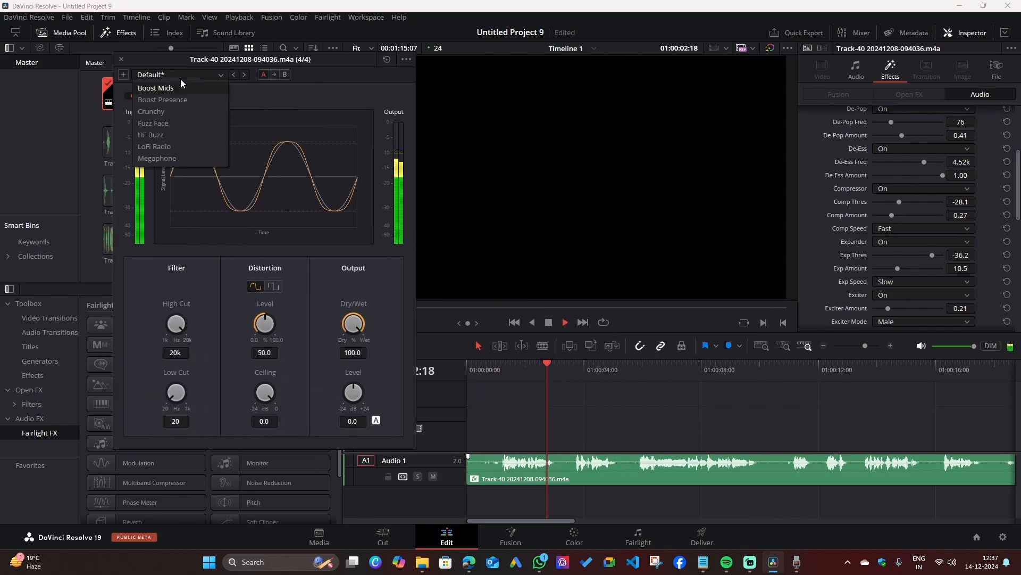
pyautogui.click(164, 99)
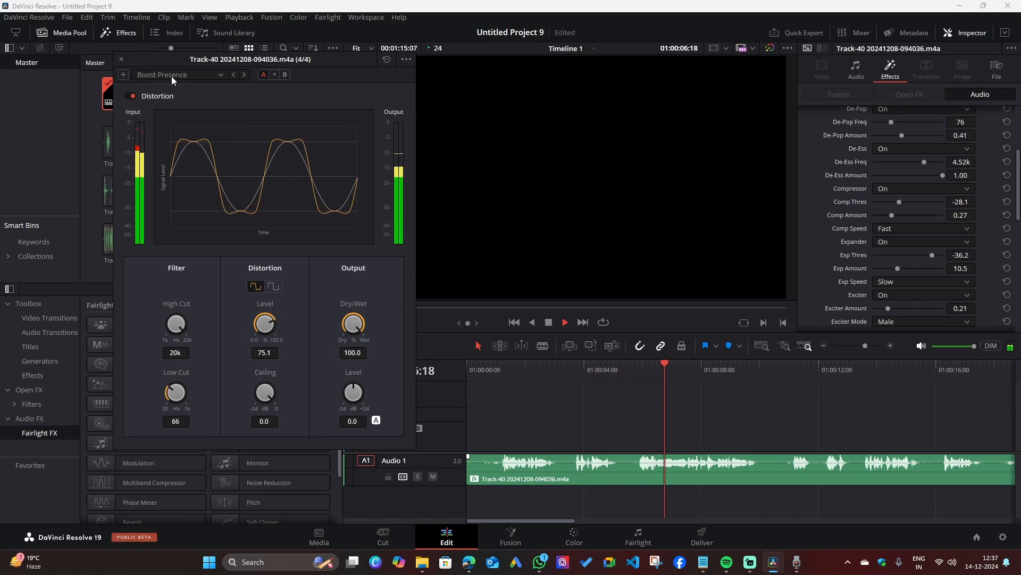
pyautogui.click(171, 76)
pyautogui.click(158, 135)
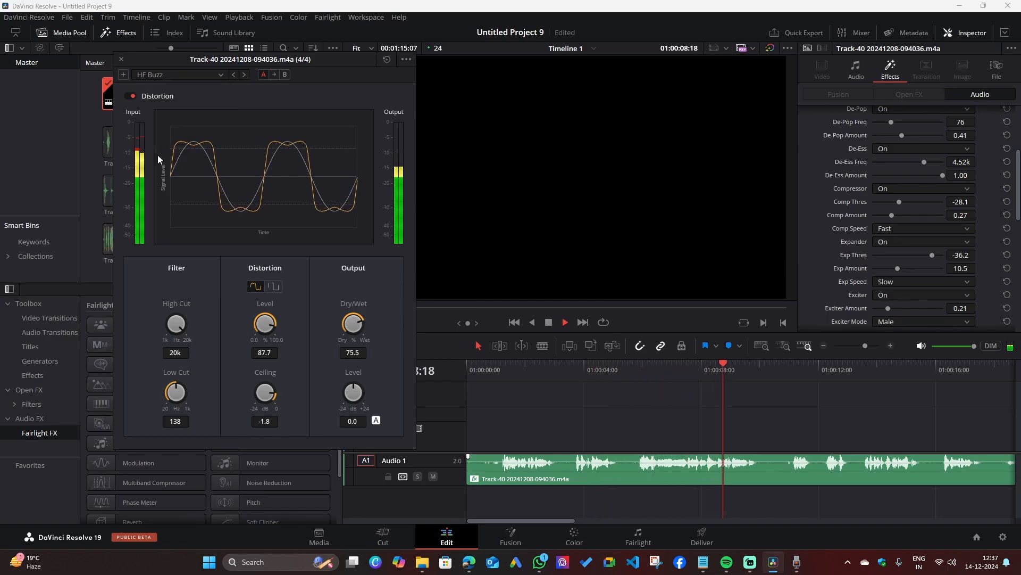
pyautogui.click(184, 74)
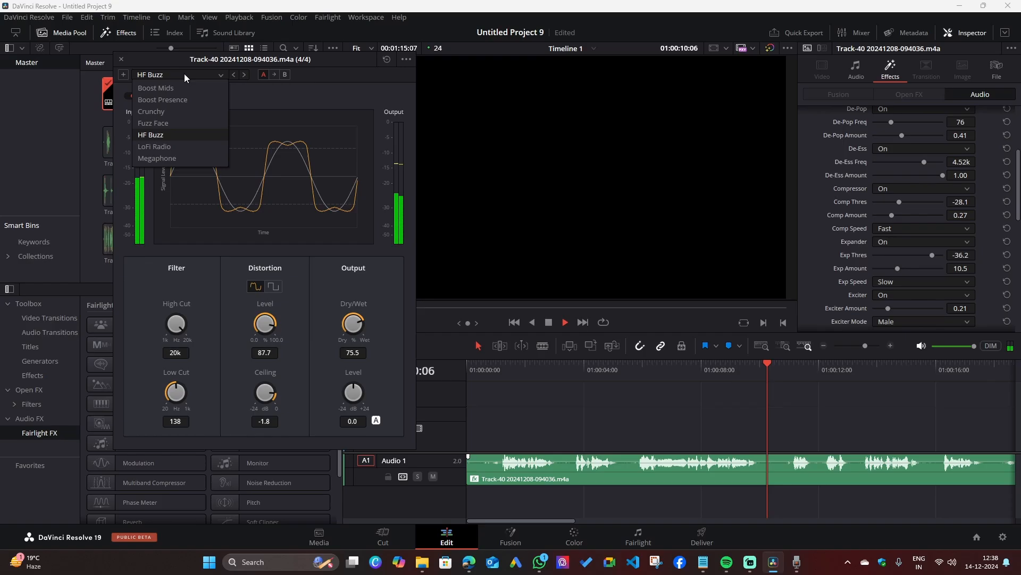
pyautogui.click(156, 142)
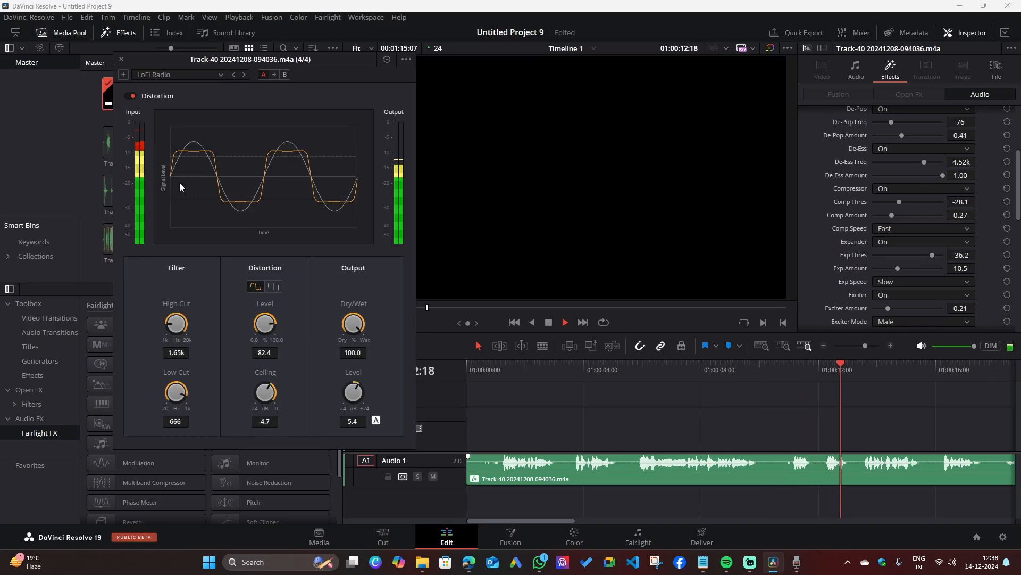
pyautogui.click(179, 74)
pyautogui.click(158, 158)
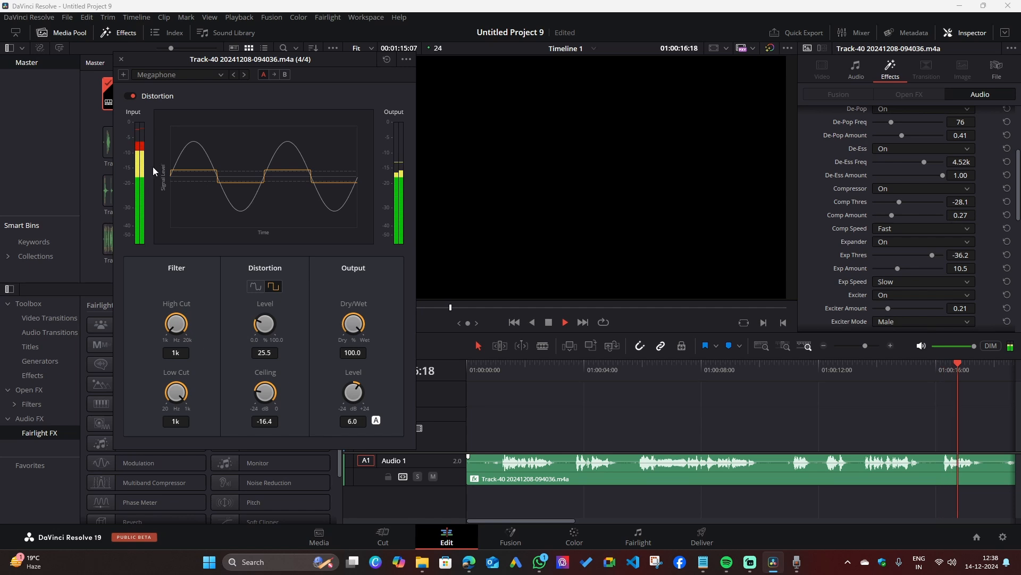
# Audition the Distortion presets HF Buzz, Fuzz Face, Crunchy, Boost Presence and LoFi Radio on the playing clip, then stop playback.
pyautogui.click(174, 76)
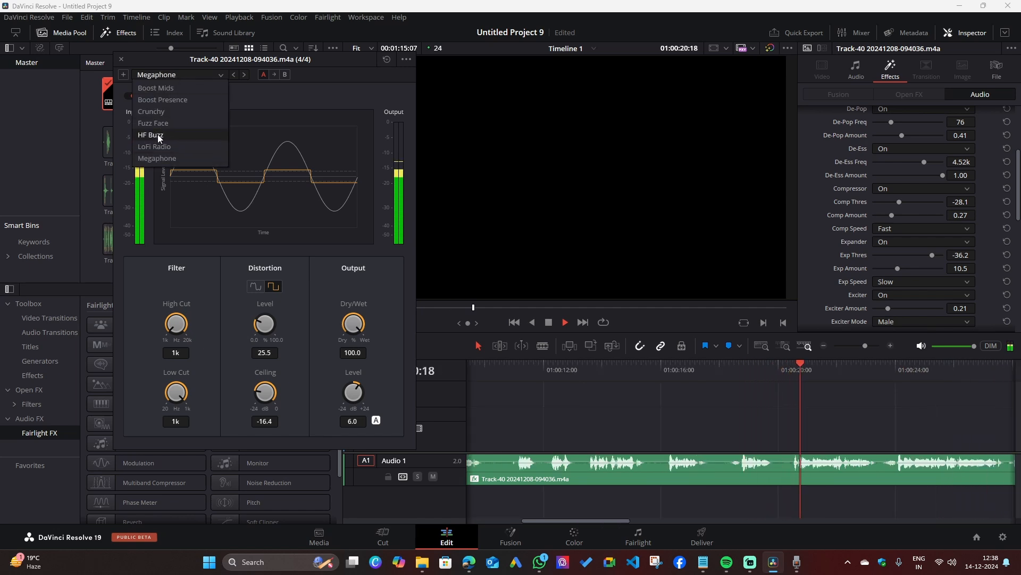
pyautogui.click(157, 134)
pyautogui.click(171, 76)
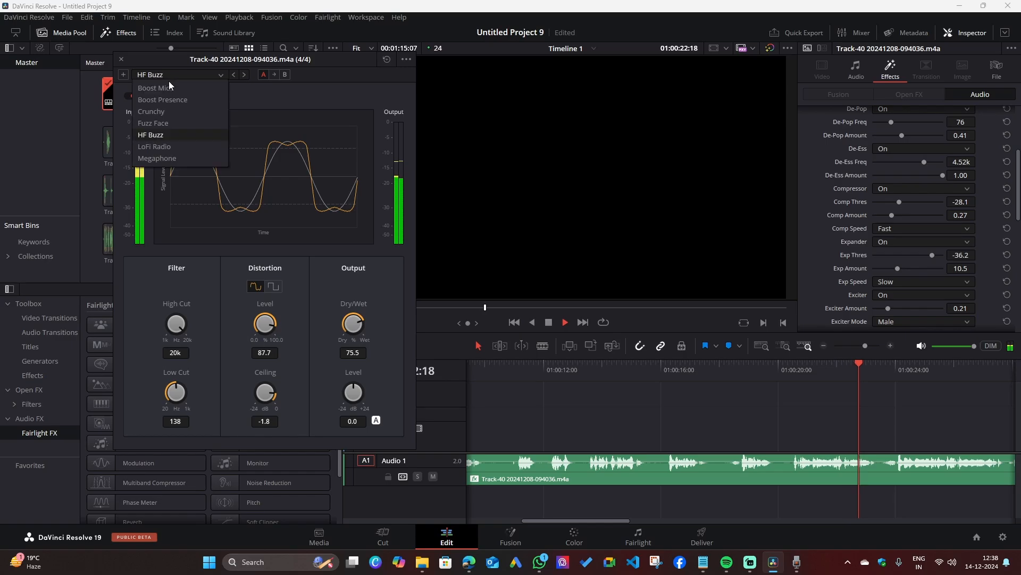
pyautogui.click(158, 119)
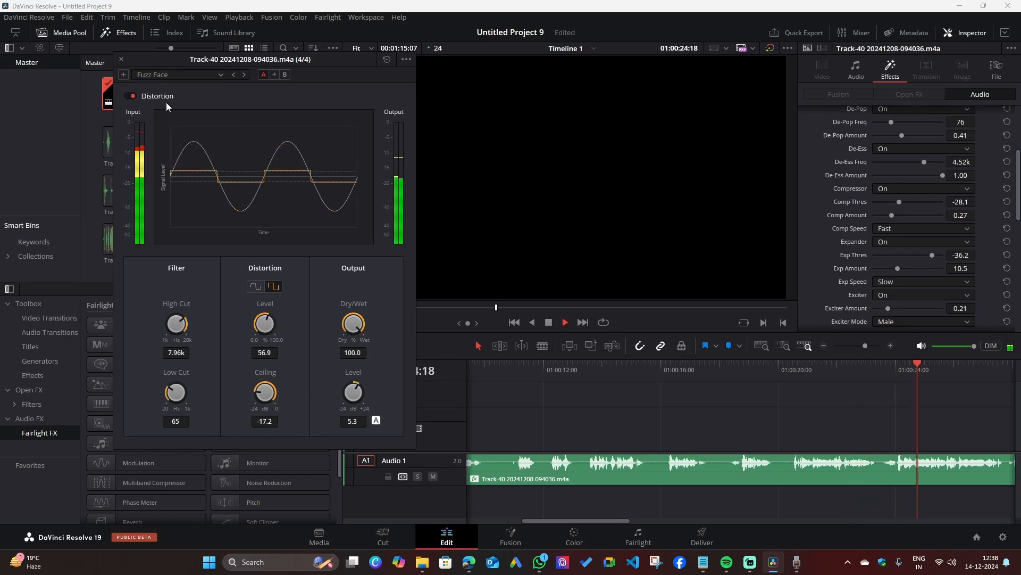
pyautogui.click(183, 75)
pyautogui.click(158, 112)
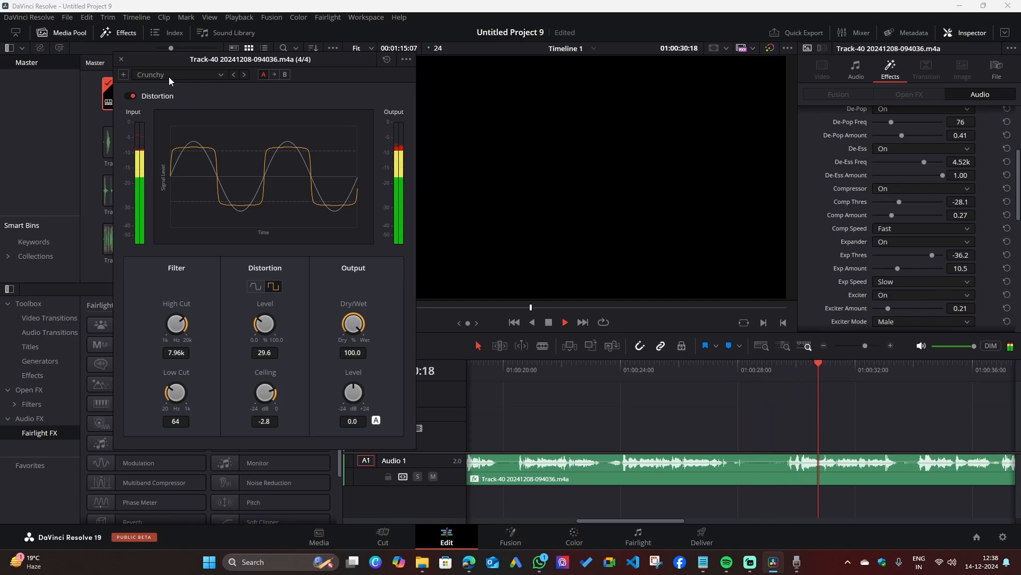
pyautogui.click(169, 77)
pyautogui.click(165, 100)
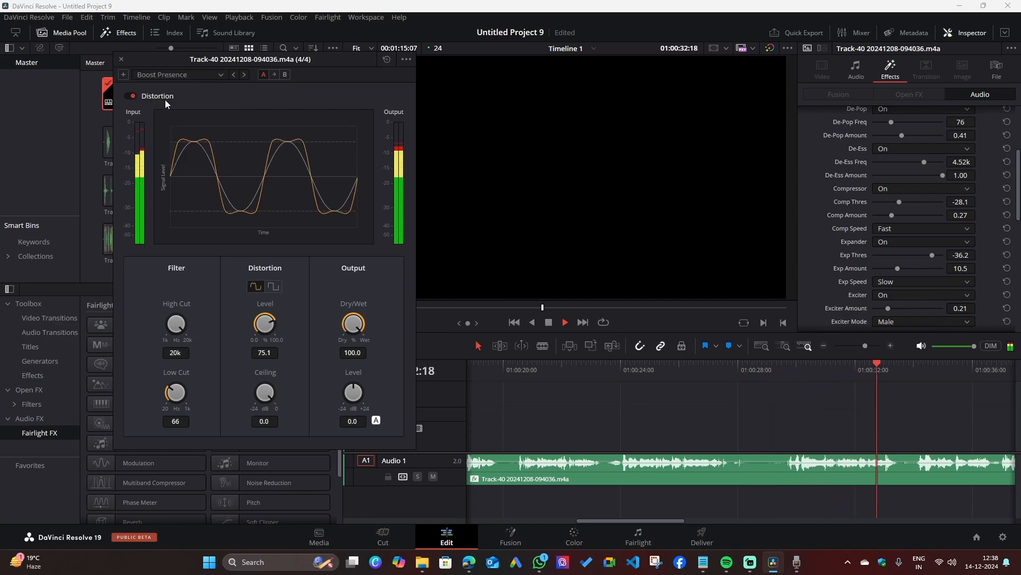
pyautogui.click(174, 76)
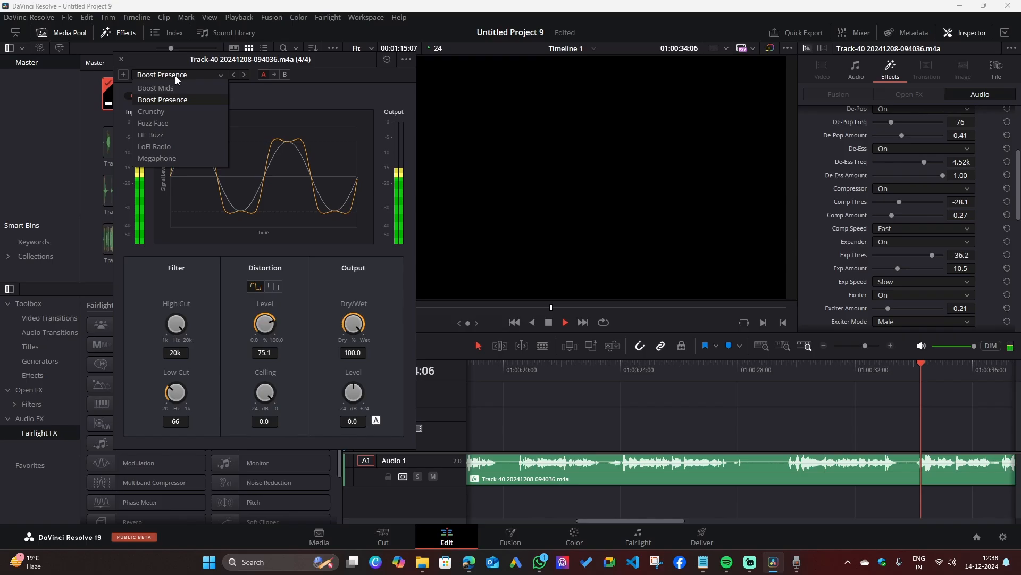
pyautogui.click(171, 146)
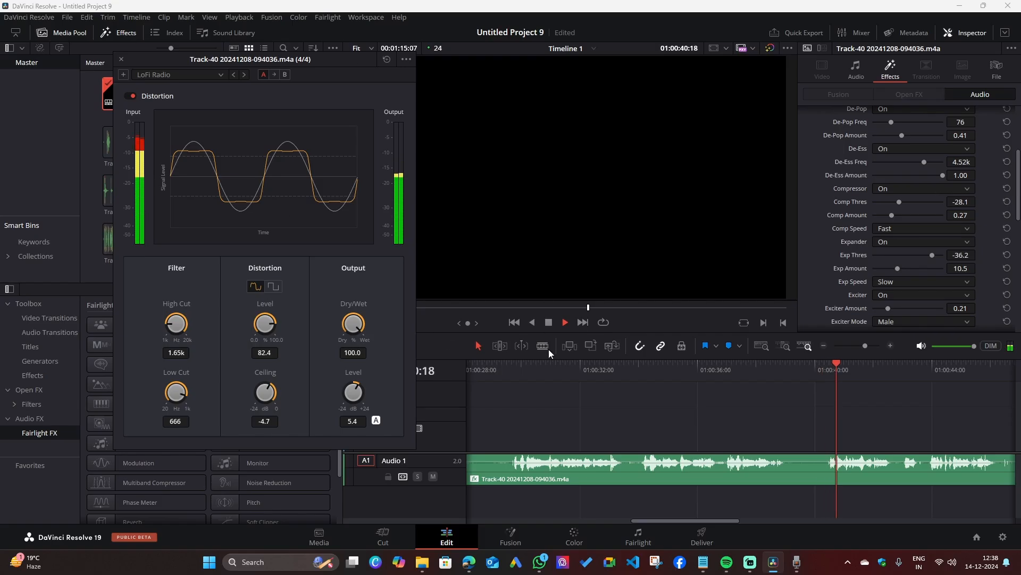
pyautogui.click(549, 323)
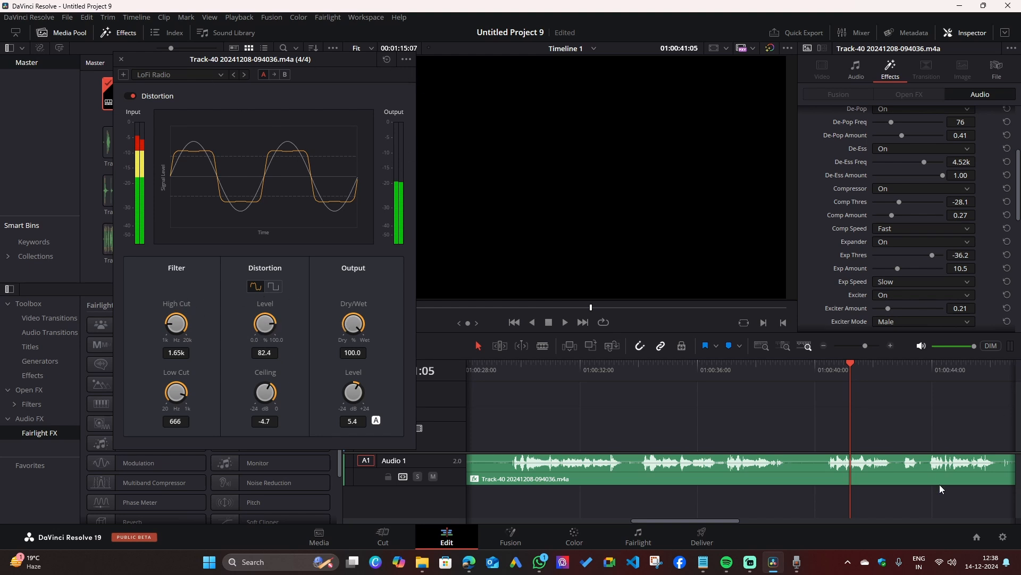
# Remove the Distortion effect from the Track-40 clip and add the Chorus effect instead.
pyautogui.scroll(-15, 948, 191)
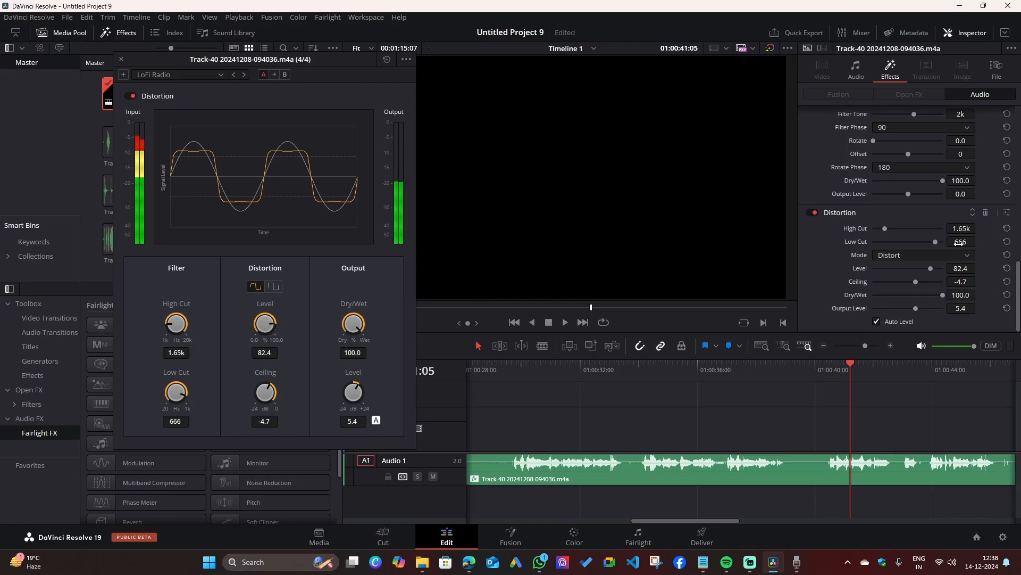
pyautogui.click(987, 213)
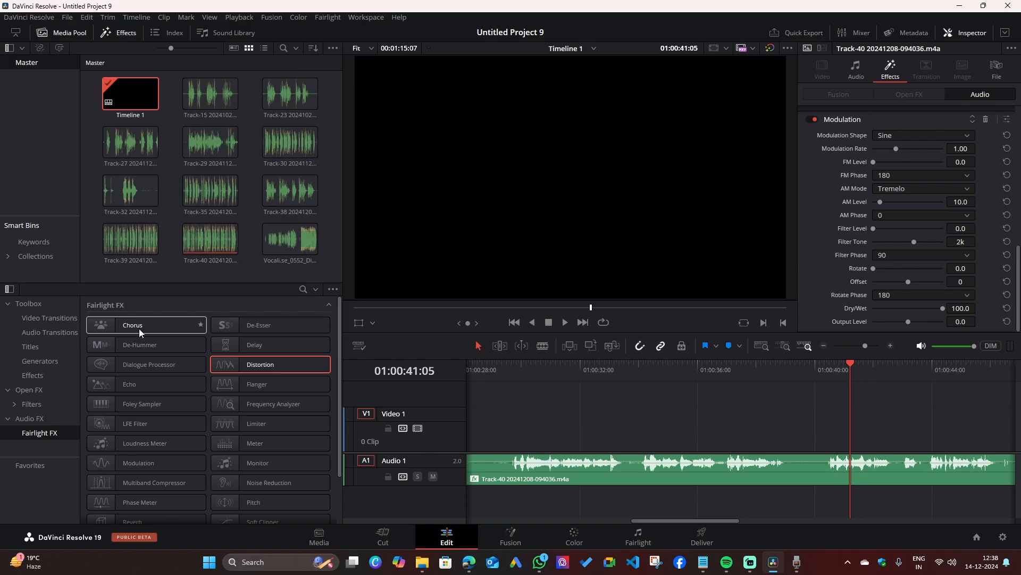
pyautogui.moveTo(134, 327); pyautogui.dragTo(579, 470)
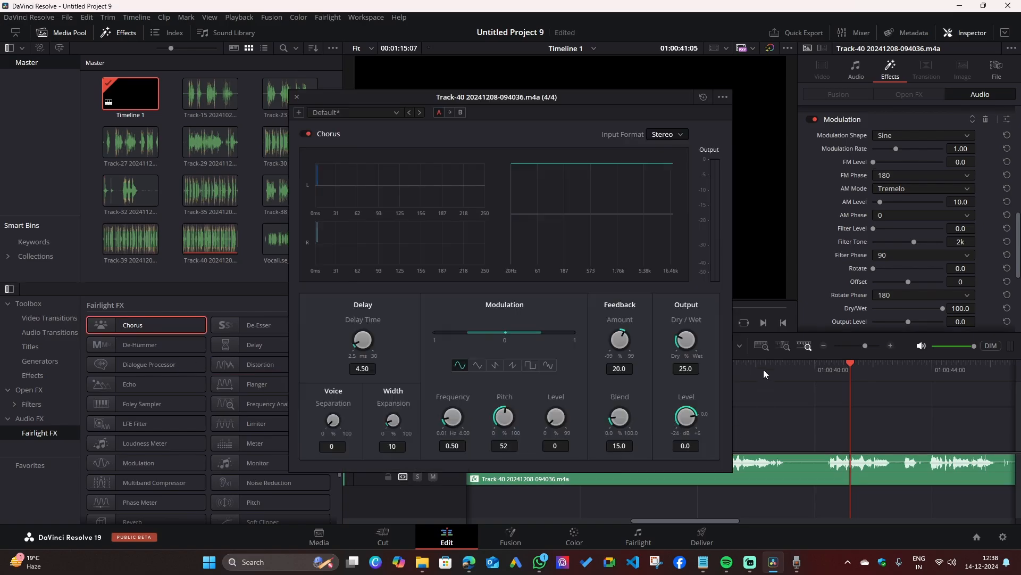
pyautogui.moveTo(644, 95); pyautogui.dragTo(333, 87)
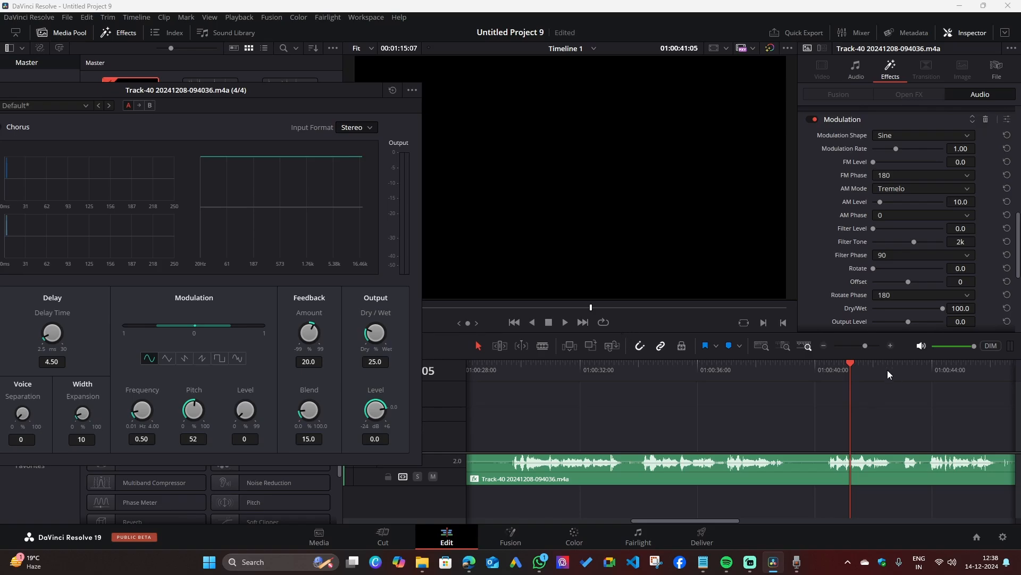
# Set the Chorus effect to the Large preset and play the clip from the timeline start.
pyautogui.moveTo(850, 366); pyautogui.dragTo(337, 399)
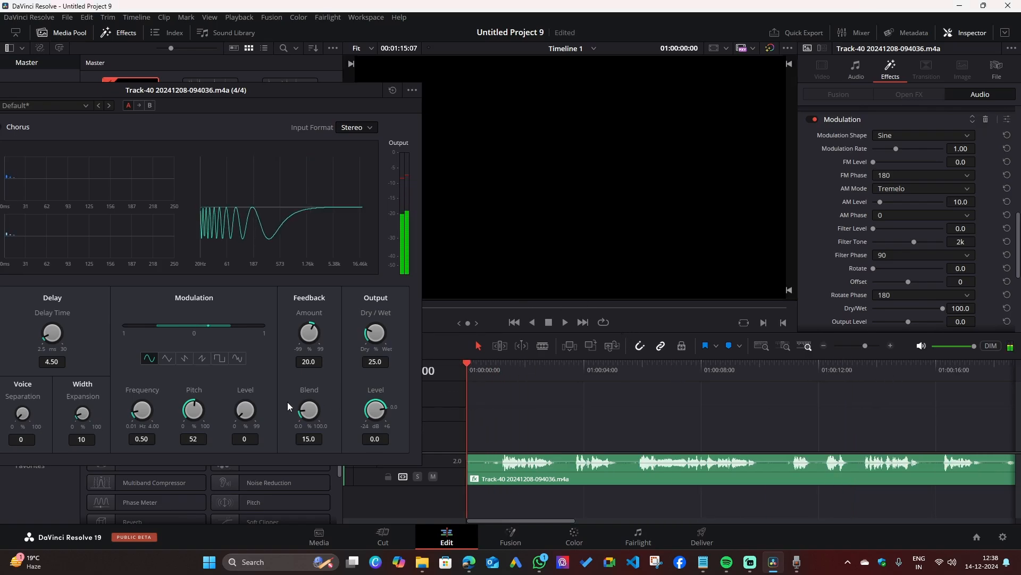
pyautogui.moveTo(272, 93); pyautogui.dragTo(448, 100)
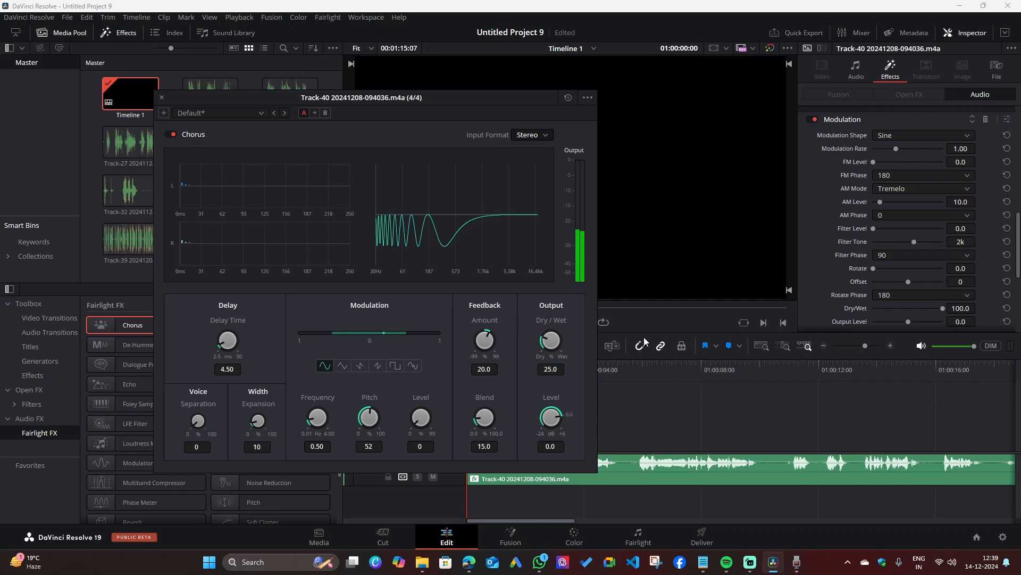
pyautogui.click(206, 114)
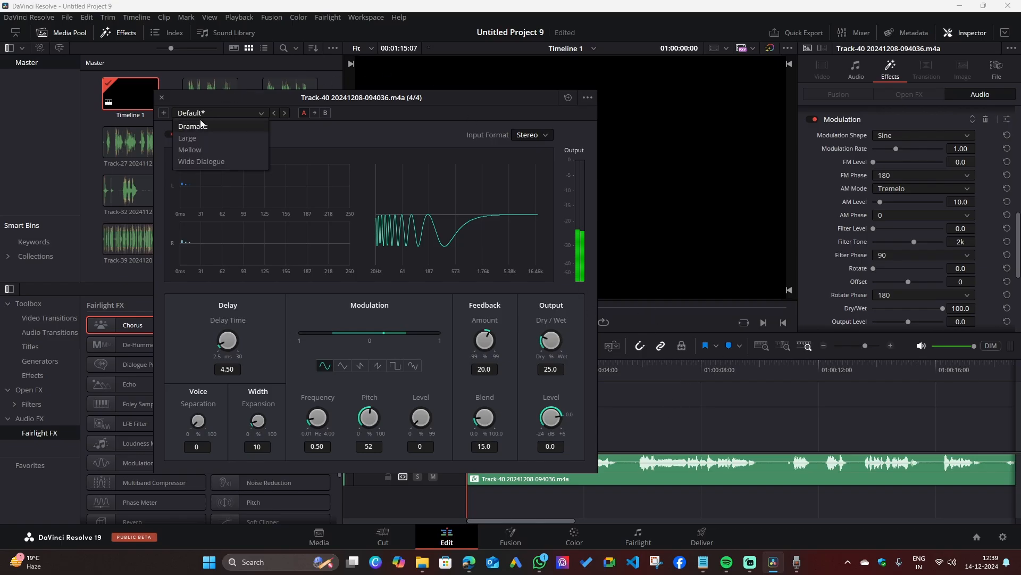
pyautogui.click(187, 139)
pyautogui.moveTo(454, 103); pyautogui.dragTo(296, 122)
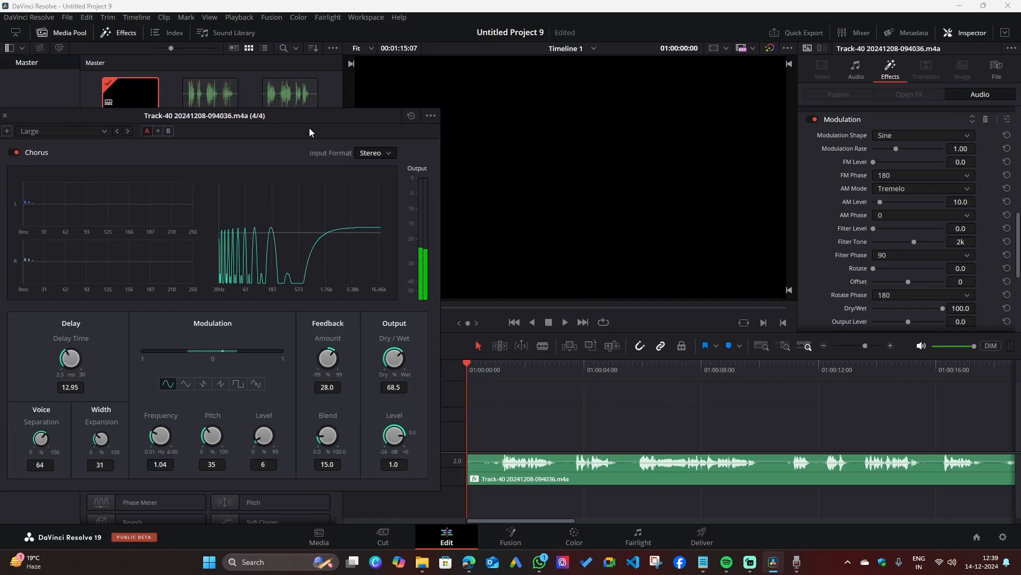
pyautogui.click(566, 322)
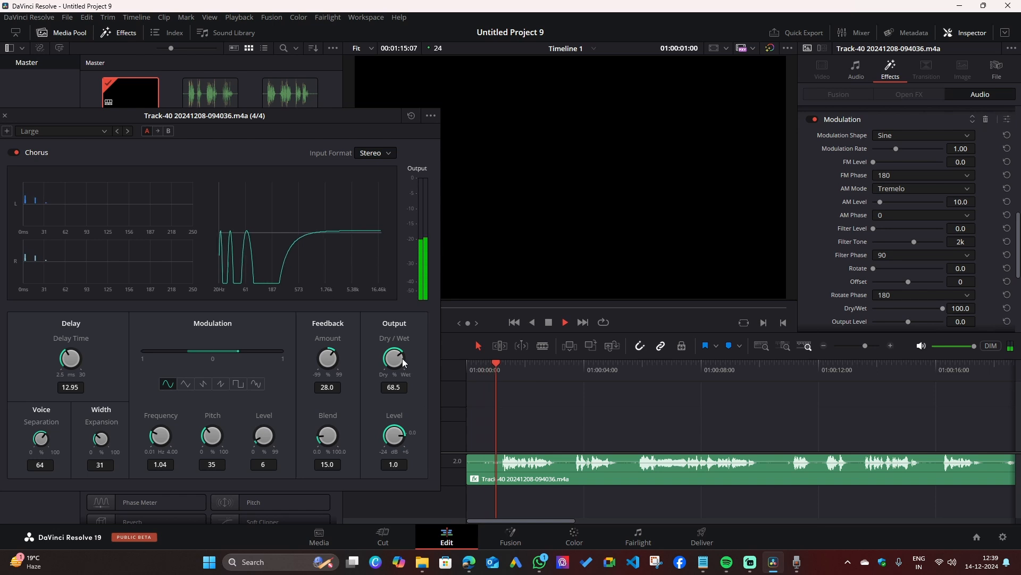
# Audition the Chorus presets Mellow and Wide Dialogue on the playing clip, close the effect window and stop playback.
pyautogui.click(75, 132)
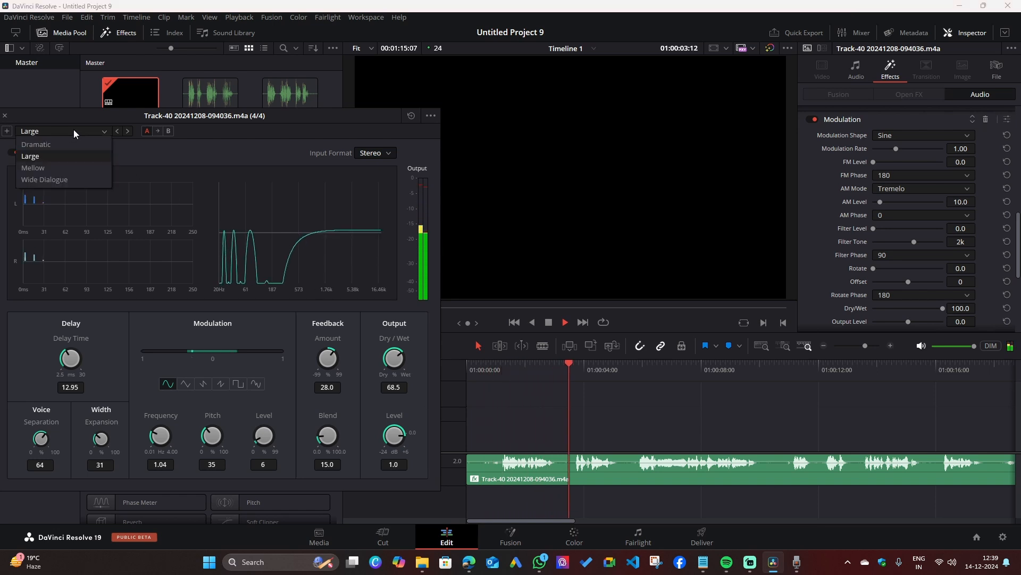
pyautogui.click(38, 168)
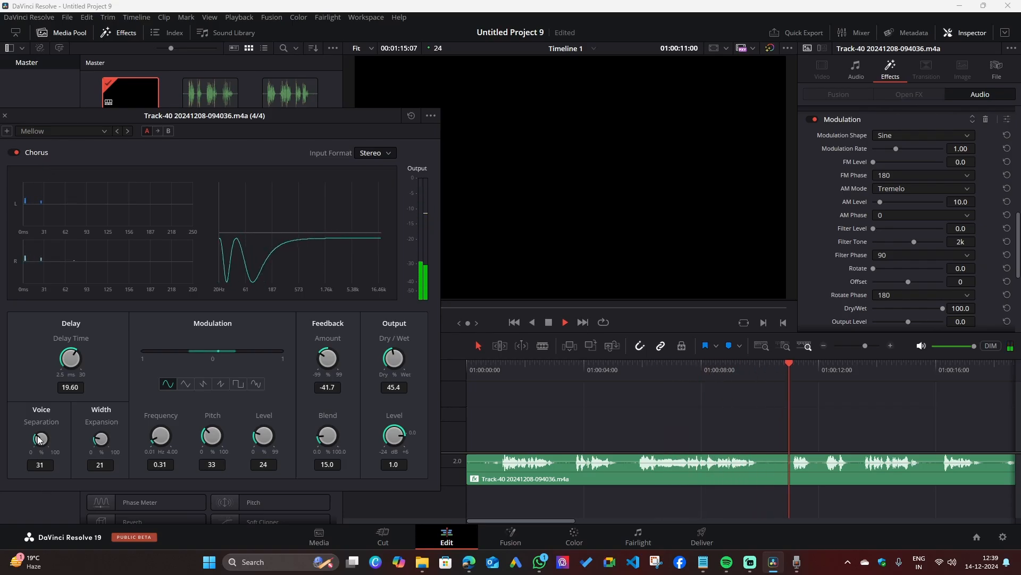
pyautogui.click(53, 130)
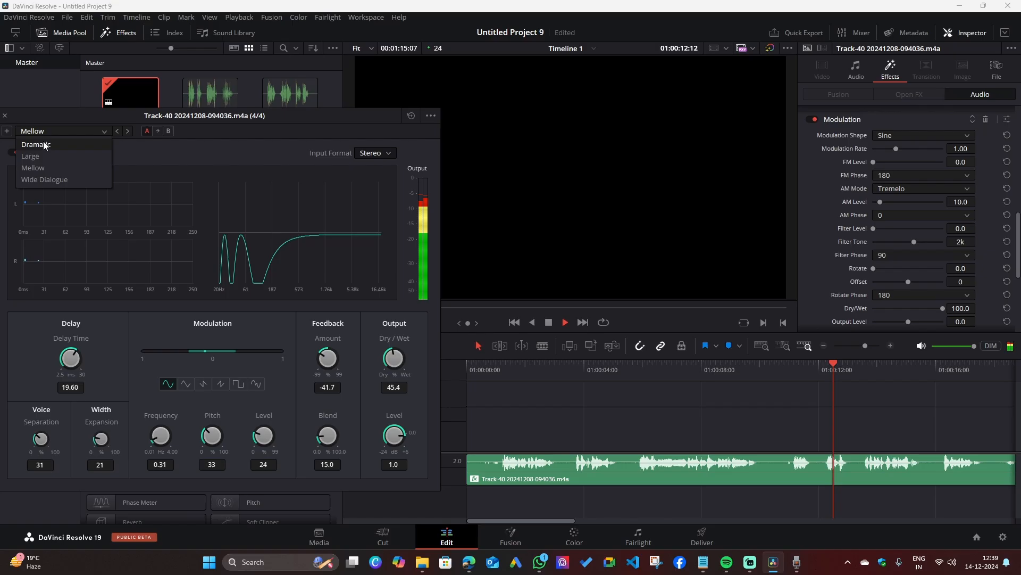
pyautogui.click(32, 180)
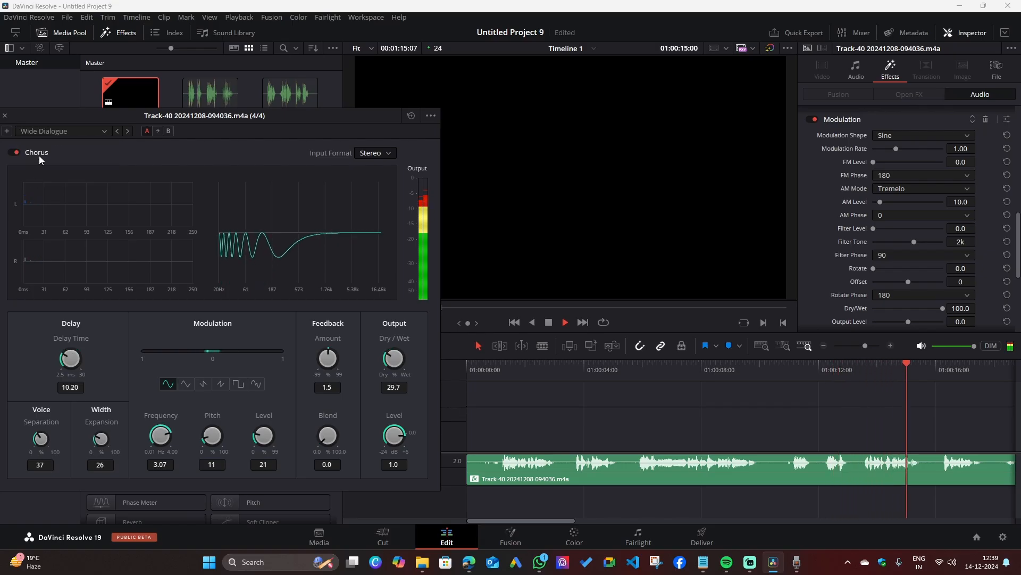
pyautogui.moveTo(9, 117); pyautogui.dragTo(49, 115)
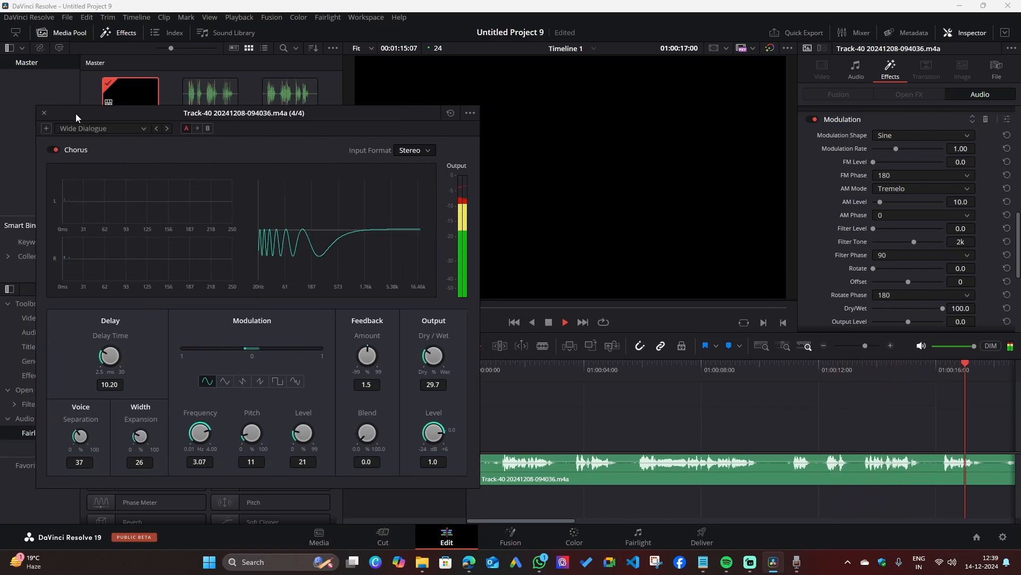
pyautogui.click(45, 113)
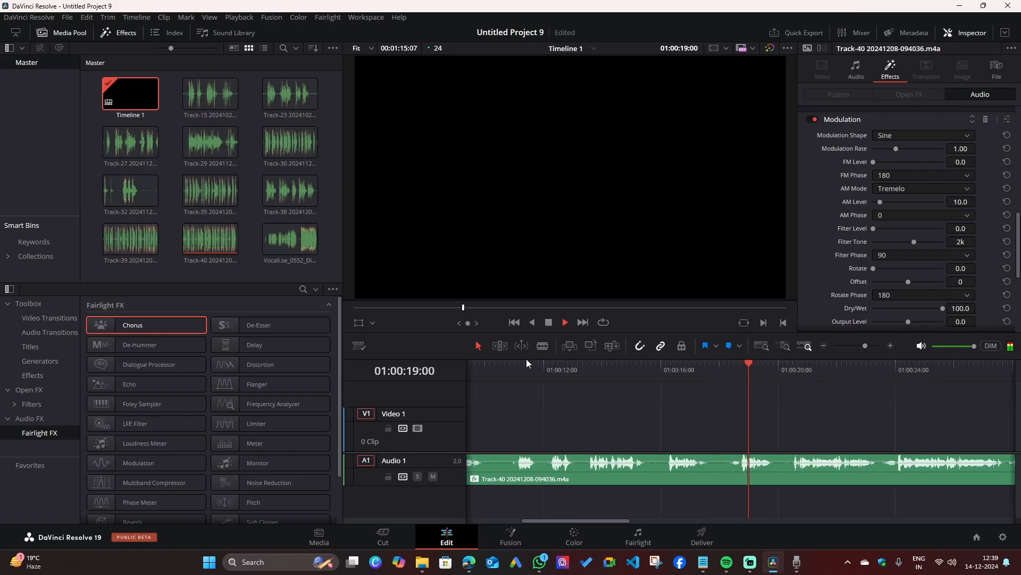
pyautogui.click(547, 323)
# Remove the Chorus and Modulation effects from the Track-40 clip.
pyautogui.scroll(-4, 914, 255)
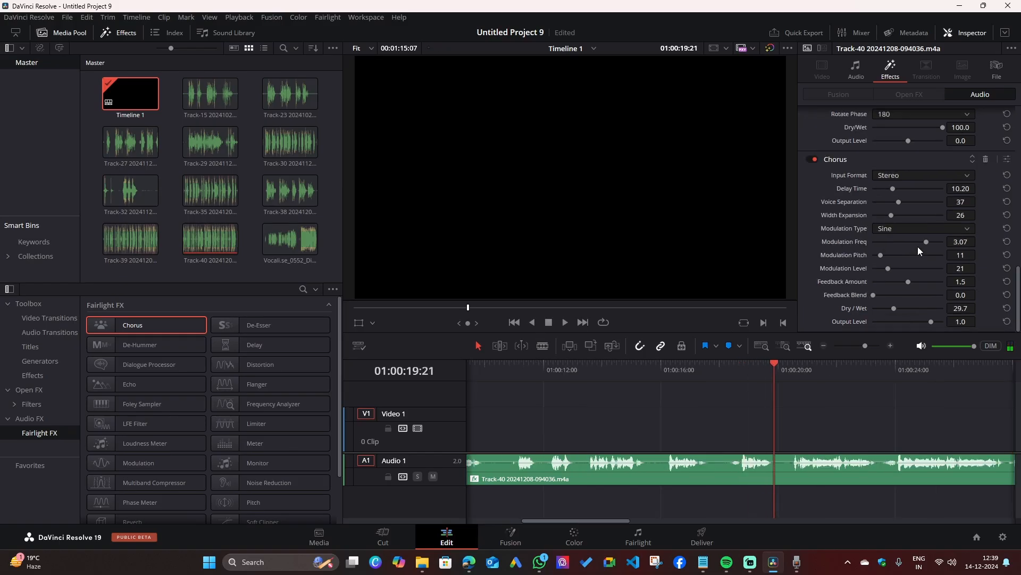
pyautogui.click(986, 160)
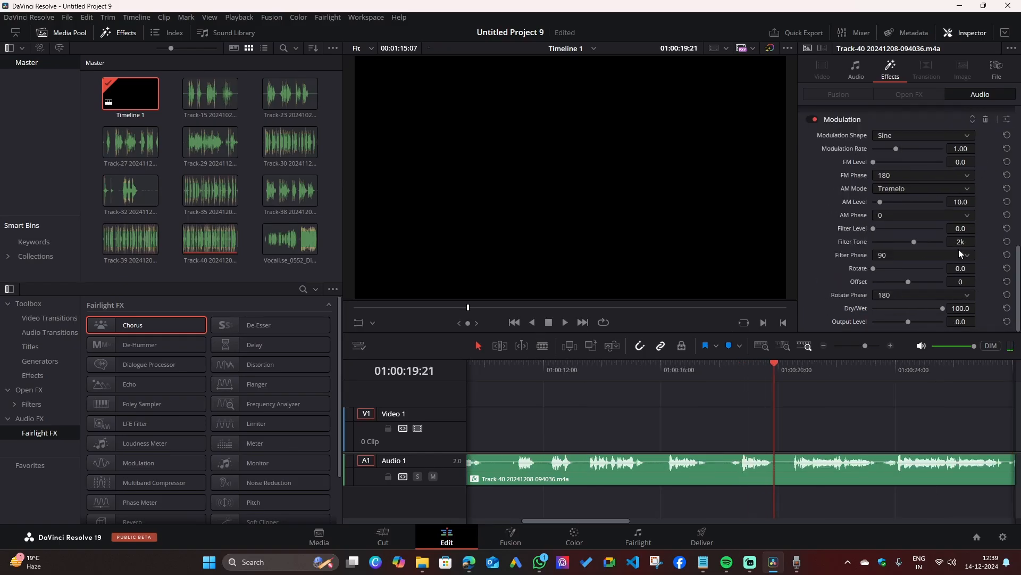
pyautogui.scroll(3, 959, 249)
pyautogui.click(985, 248)
pyautogui.scroll(5, 949, 254)
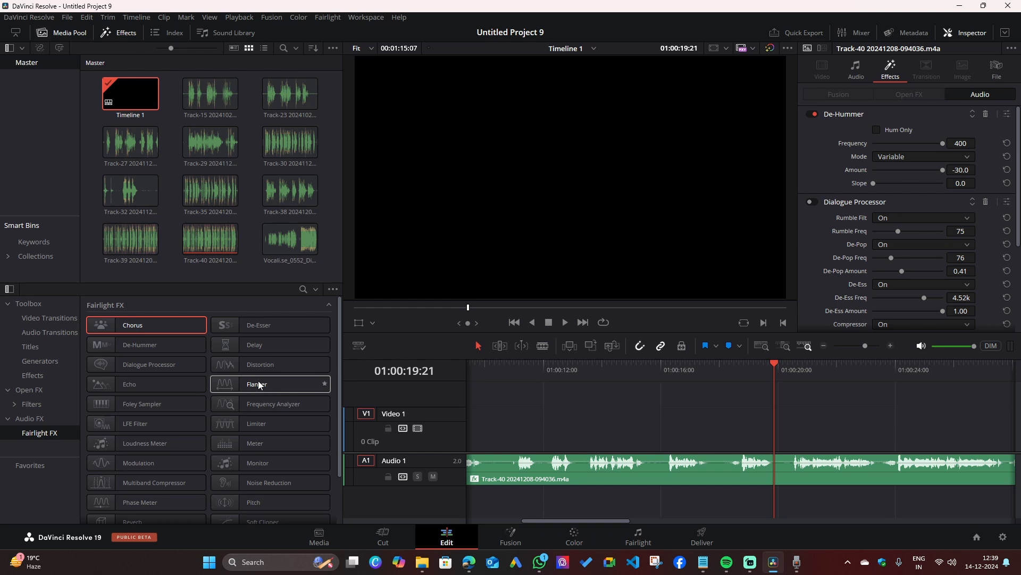
# Add the Pitch effect to the Track-40 clip and play it from the timeline start.
pyautogui.scroll(-3, 259, 384)
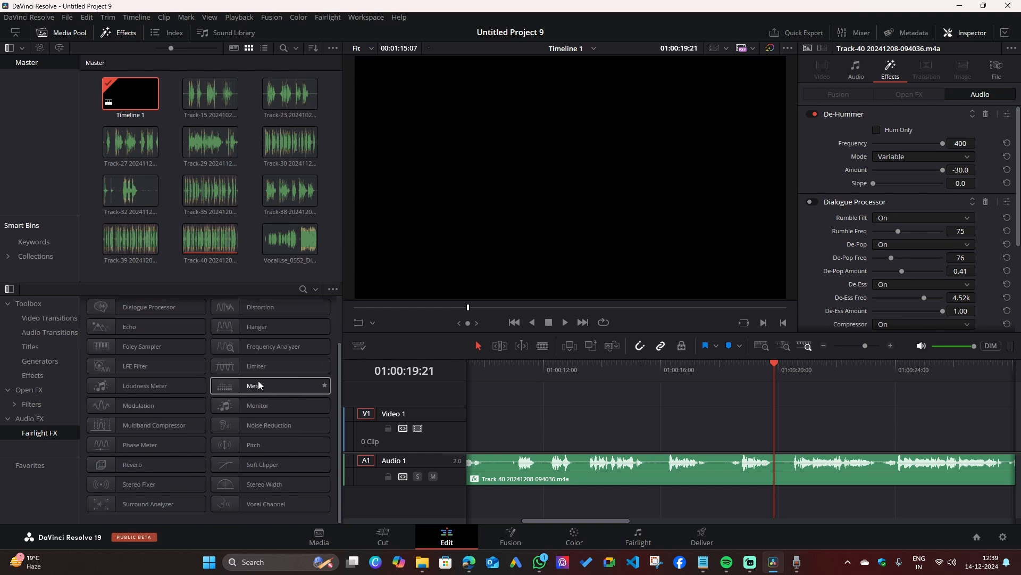
pyautogui.moveTo(252, 445); pyautogui.dragTo(542, 479)
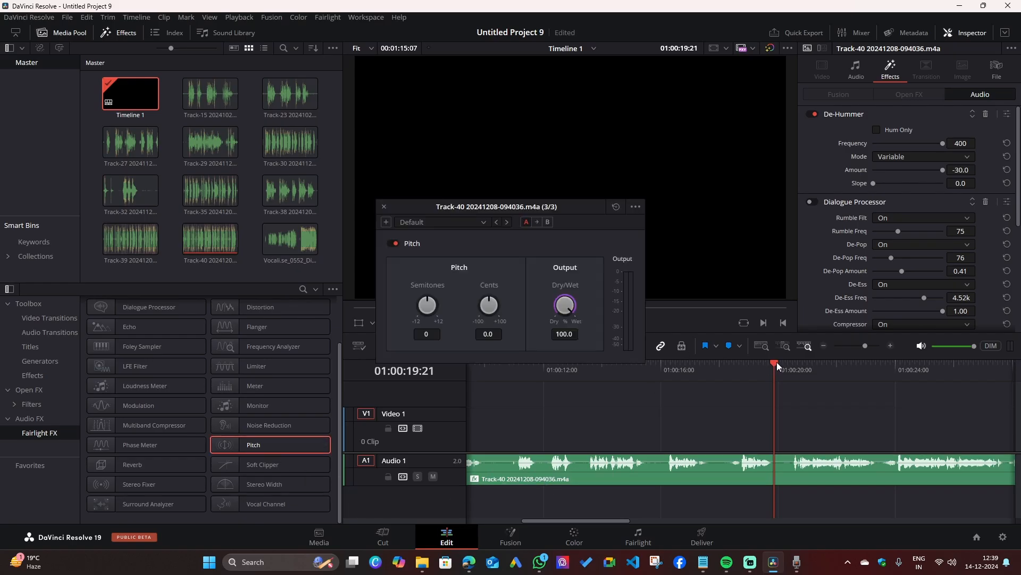
pyautogui.moveTo(777, 362); pyautogui.dragTo(169, 409)
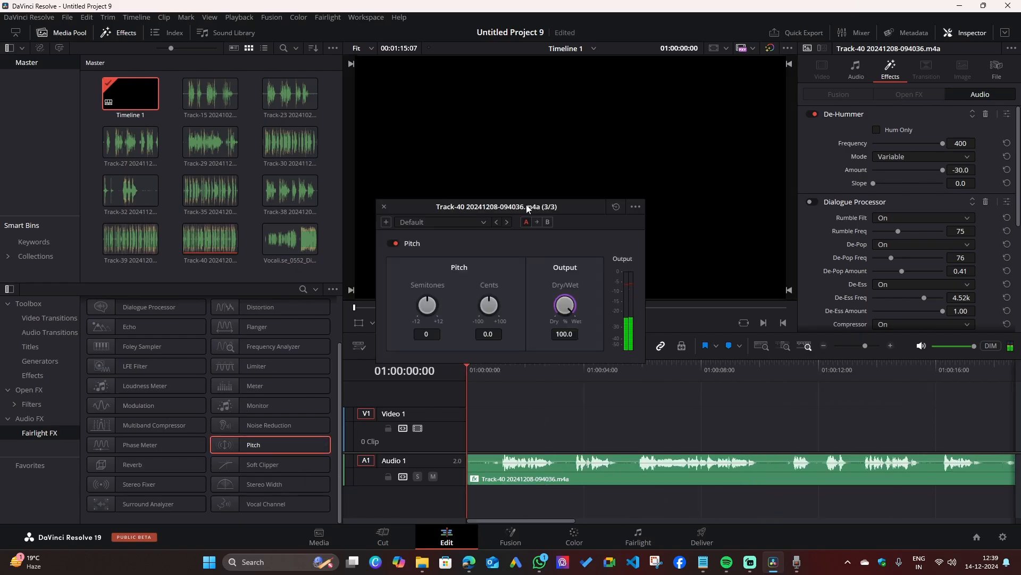
pyautogui.moveTo(573, 203); pyautogui.dragTo(227, 155)
pyautogui.click(568, 321)
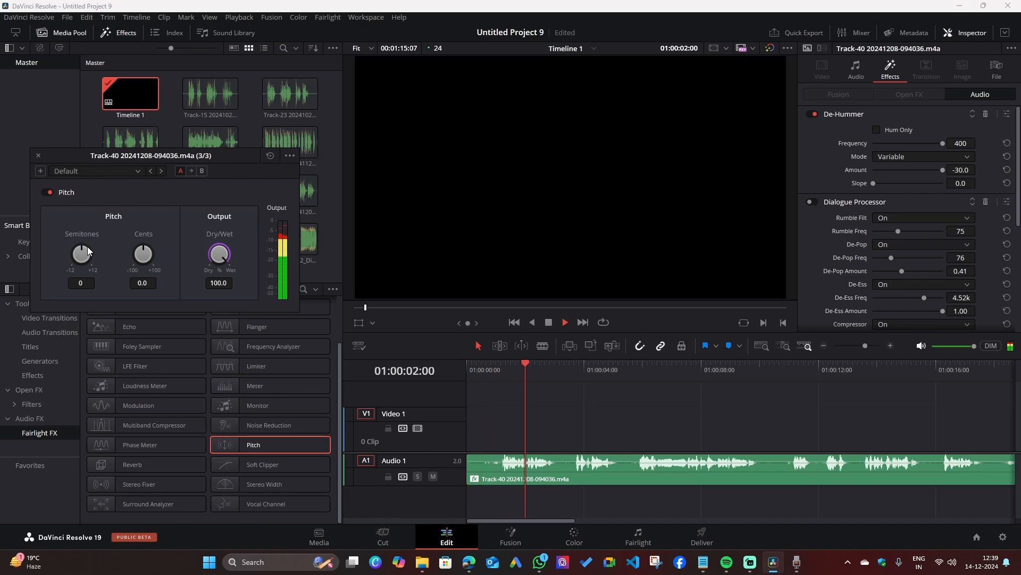
# Audition the Pitch effect on the playing clip at 12 semitones and at -7 semitones.
pyautogui.moveTo(84, 252); pyautogui.dragTo(206, 253)
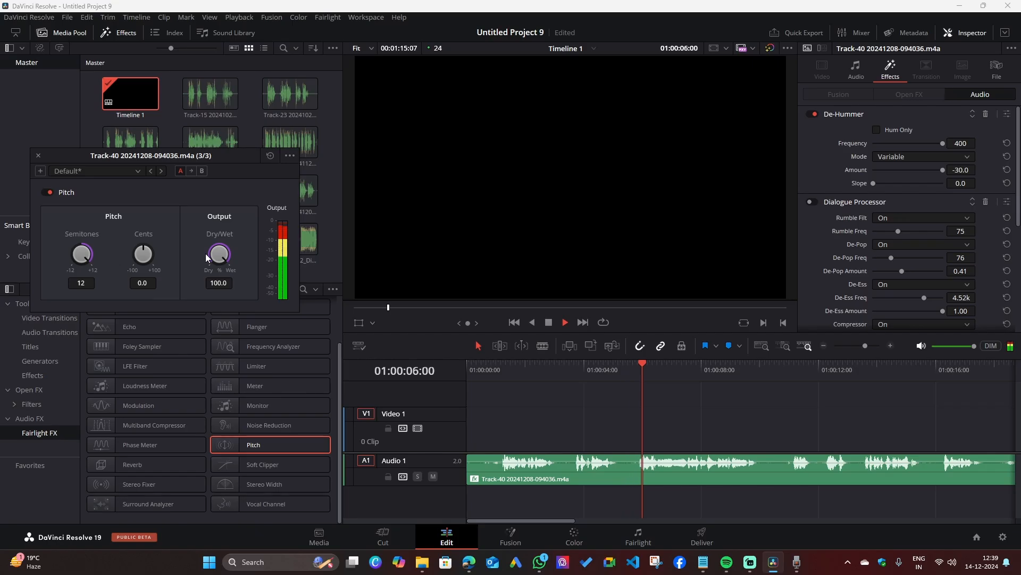
pyautogui.moveTo(205, 253); pyautogui.dragTo(2, 284)
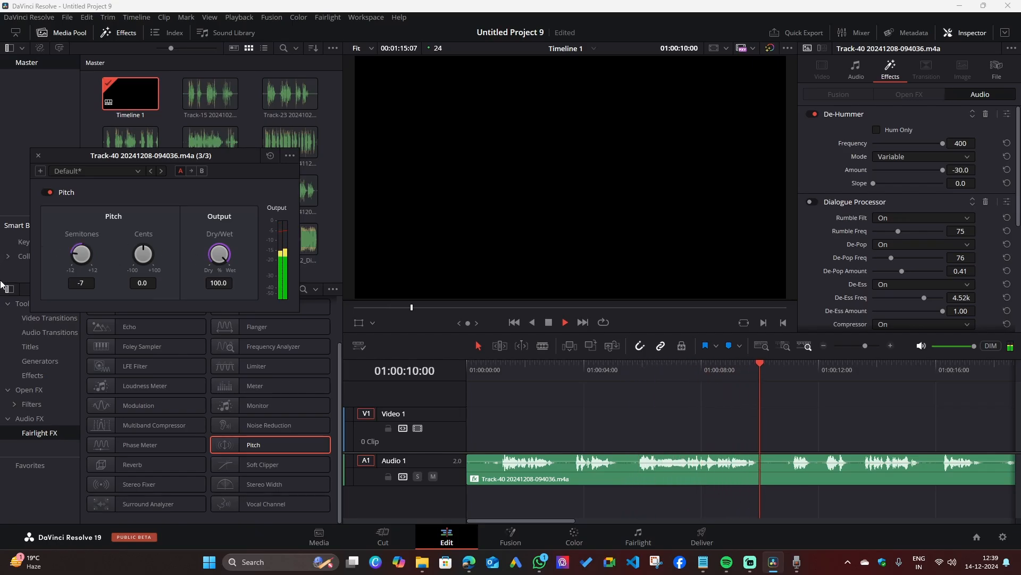
pyautogui.moveTo(34, 251); pyautogui.dragTo(1, 305)
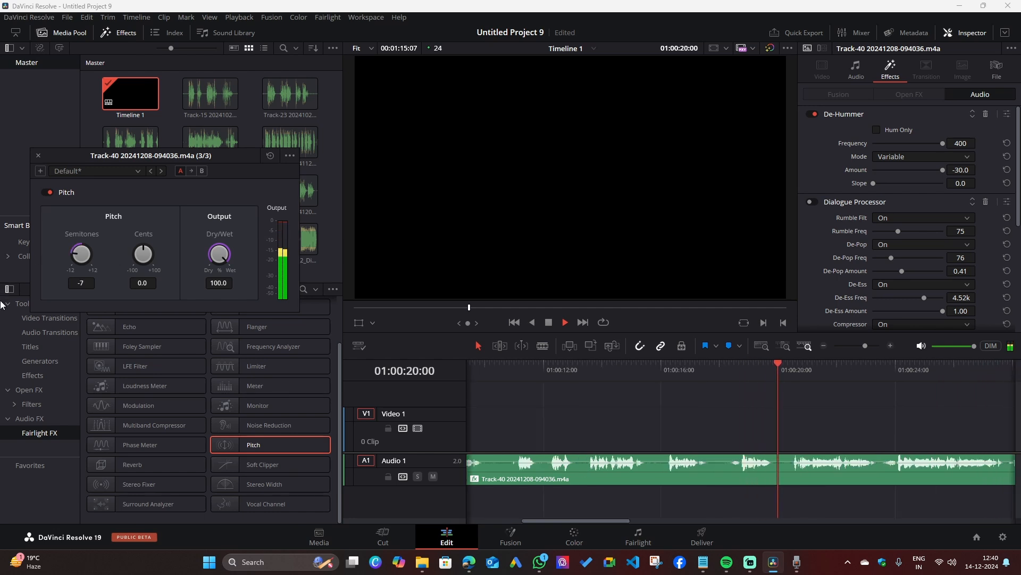
# Close the Pitch settings, remove the Pitch effect from the Track-40 clip and stop playback.
pyautogui.click(37, 155)
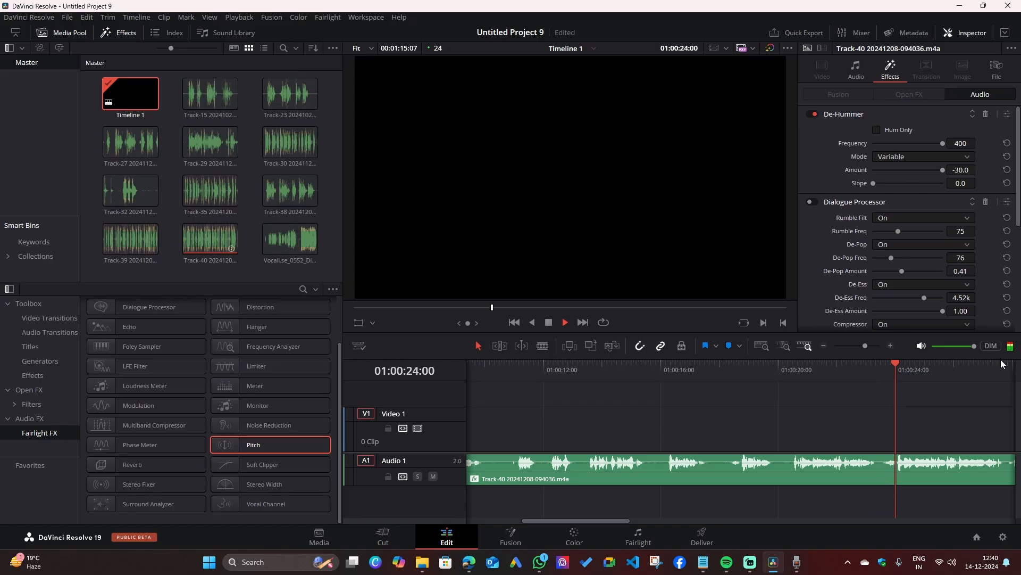
pyautogui.scroll(-5, 976, 222)
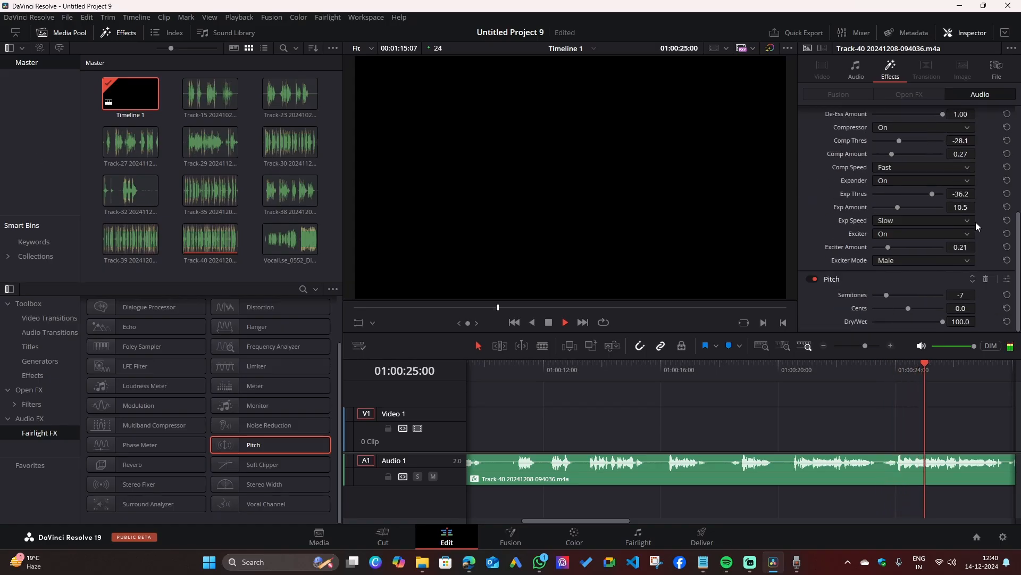
pyautogui.click(986, 280)
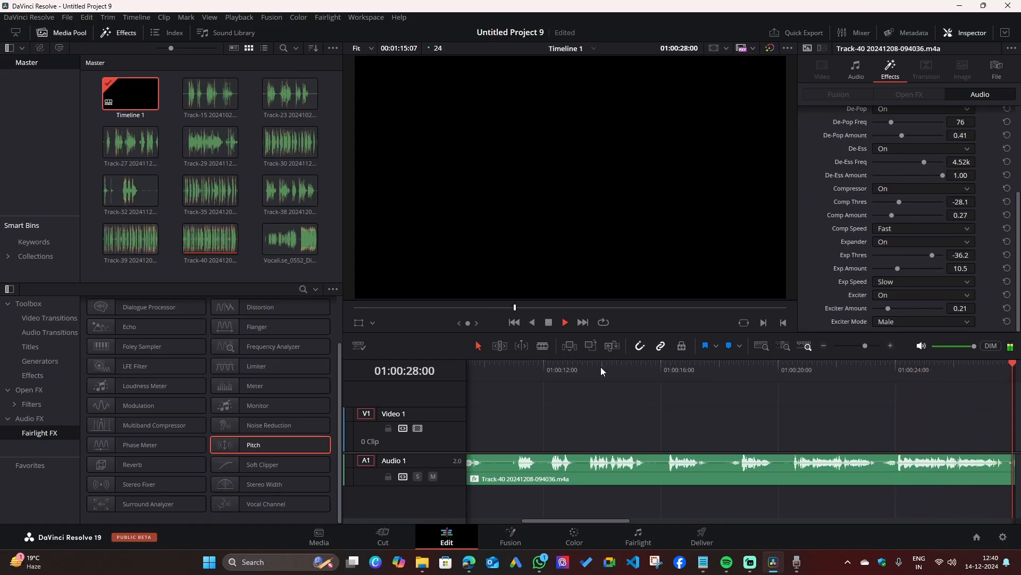
pyautogui.click(549, 323)
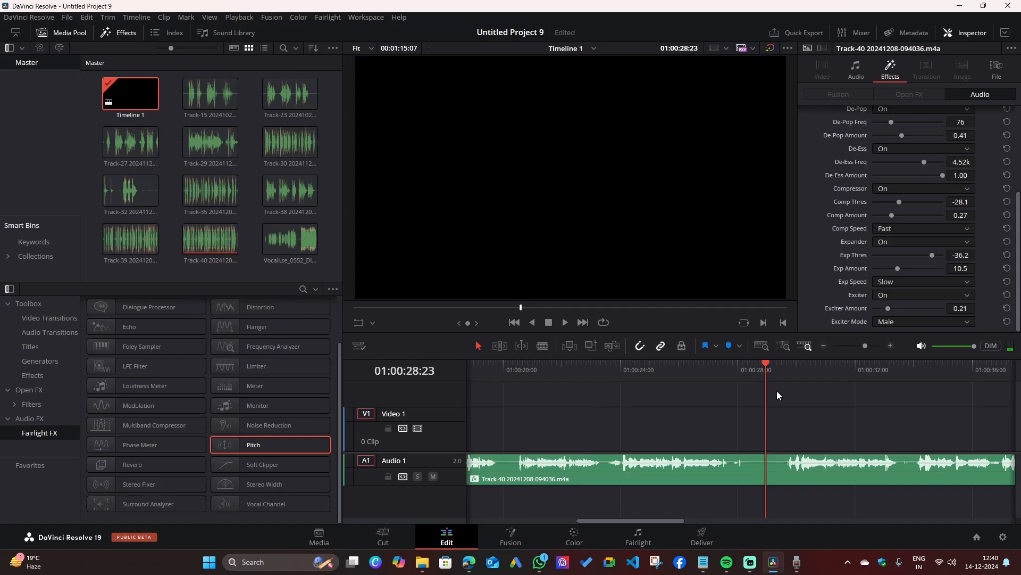